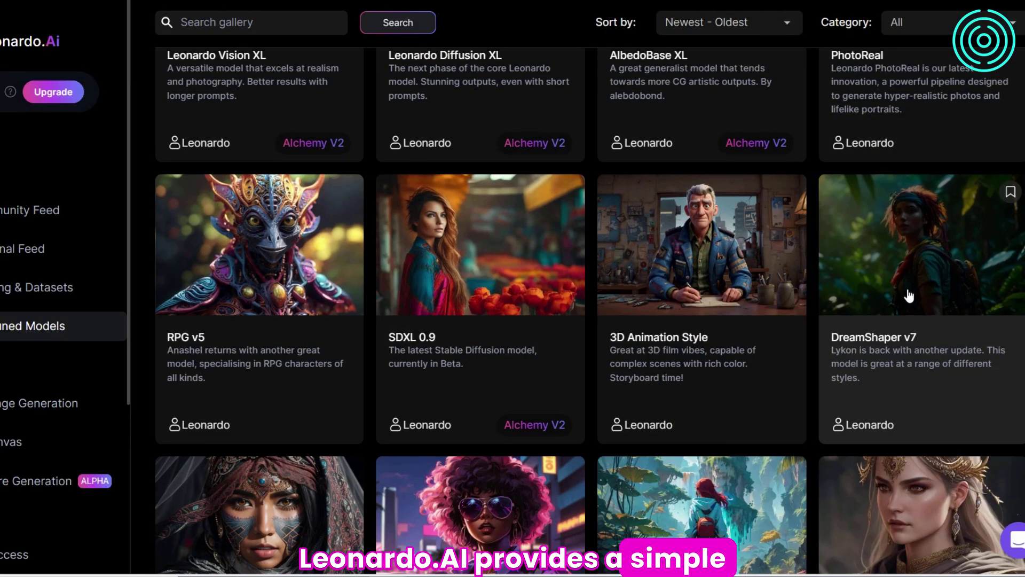
Scroll through the Leonardo.Ai community feed.
scroll(909, 295, down, 5)
scroll(903, 302, down, 6)
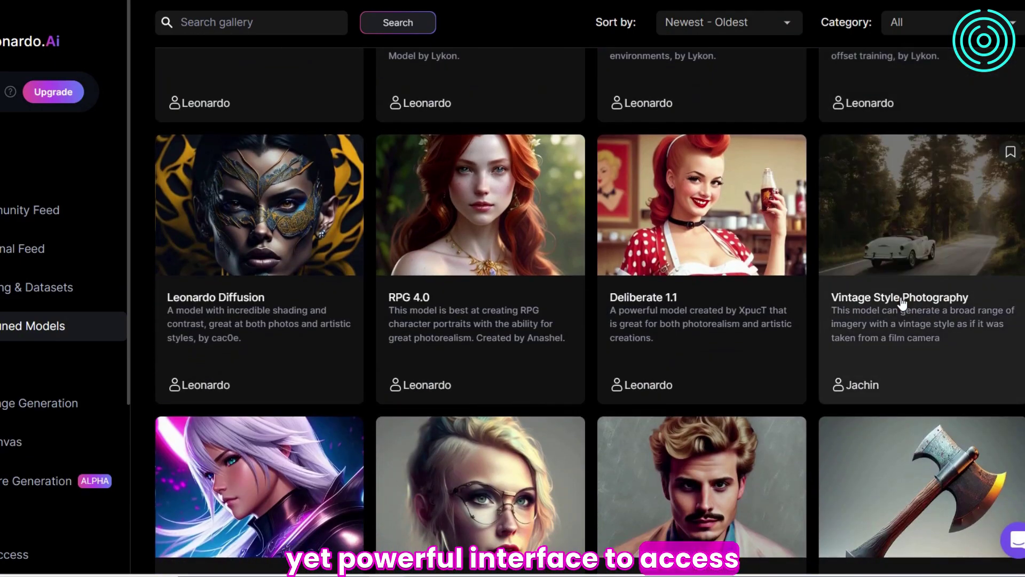
scroll(901, 304, down, 5)
scroll(900, 304, down, 18)
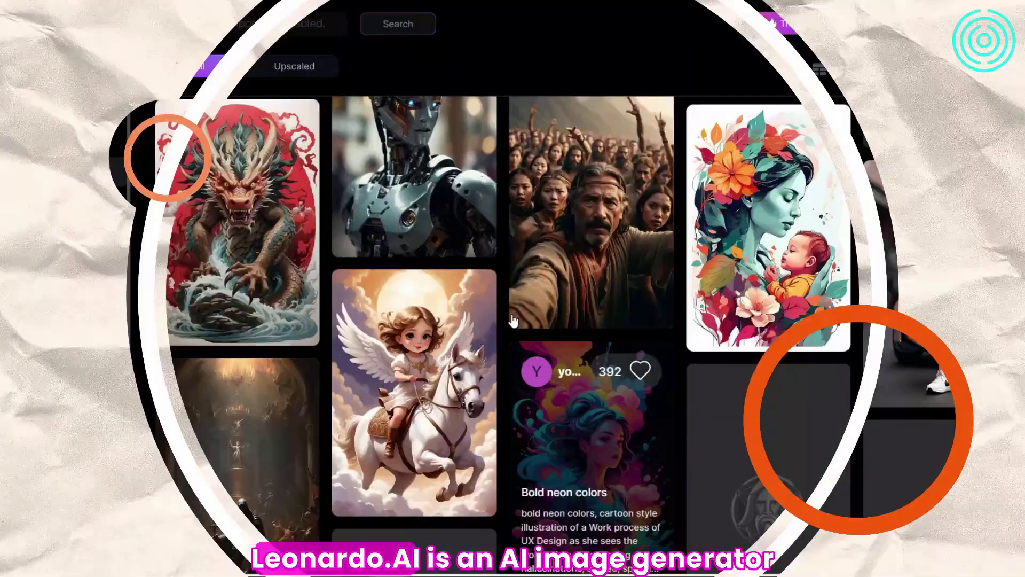
scroll(413, 265, down, 8)
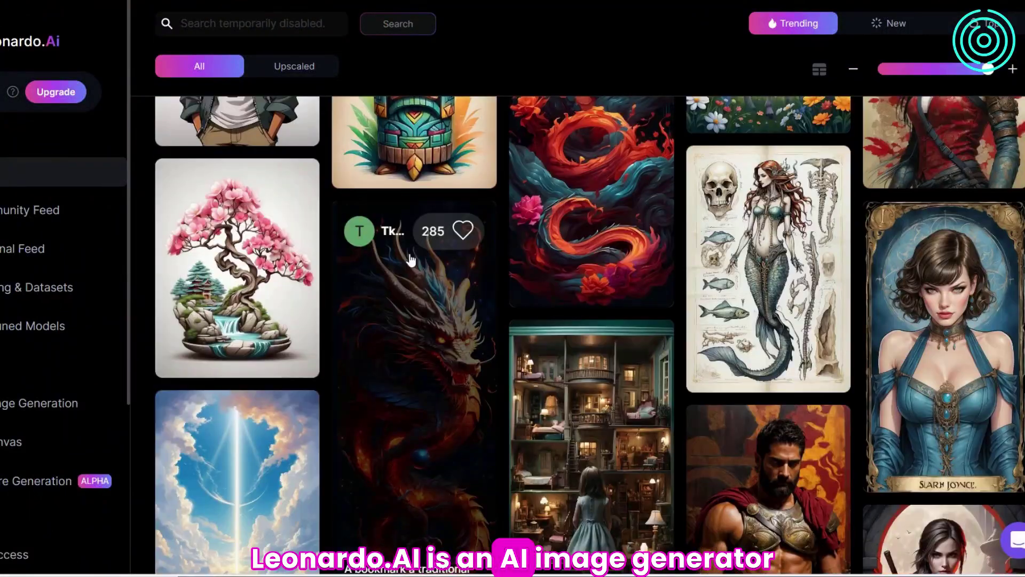
scroll(409, 259, up, 8)
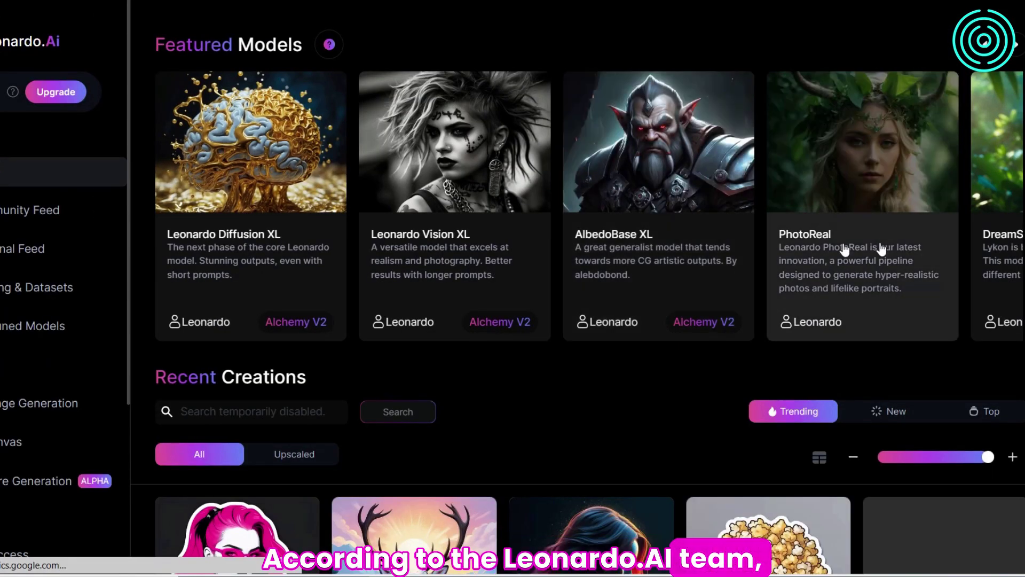
Advance the Featured Models carousel four times to see more models.
click(1014, 49)
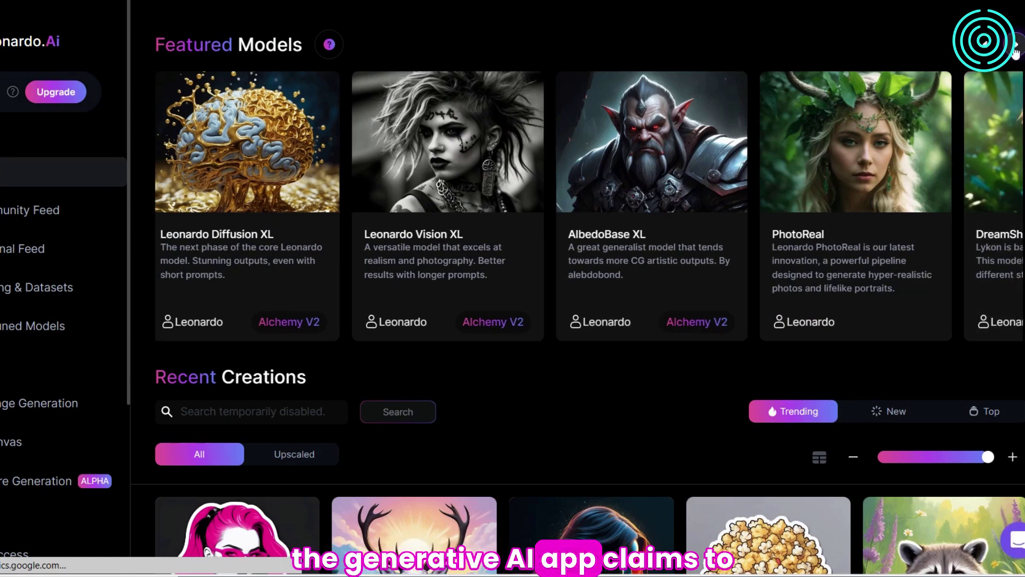
click(1014, 50)
click(1015, 49)
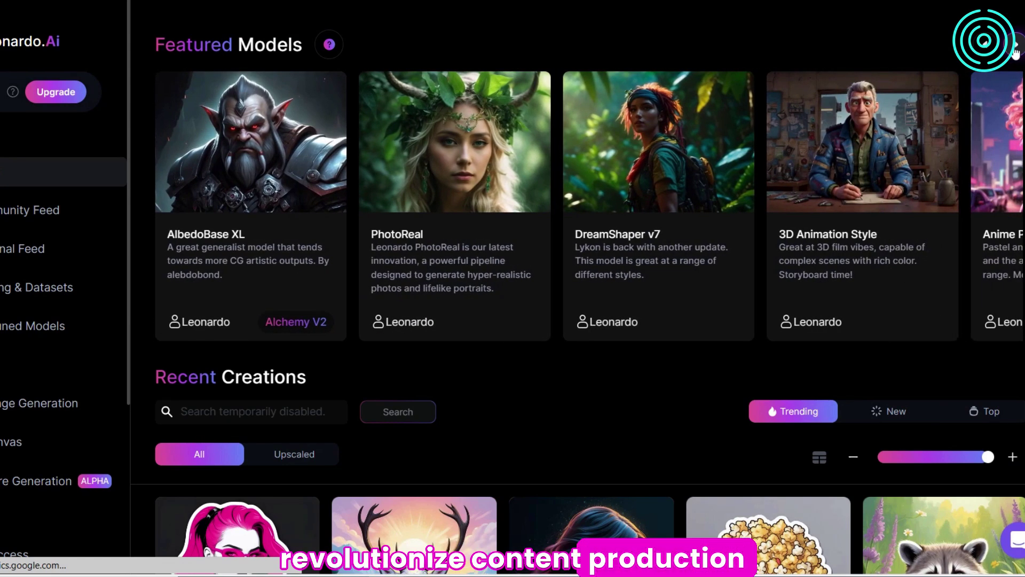
click(1015, 50)
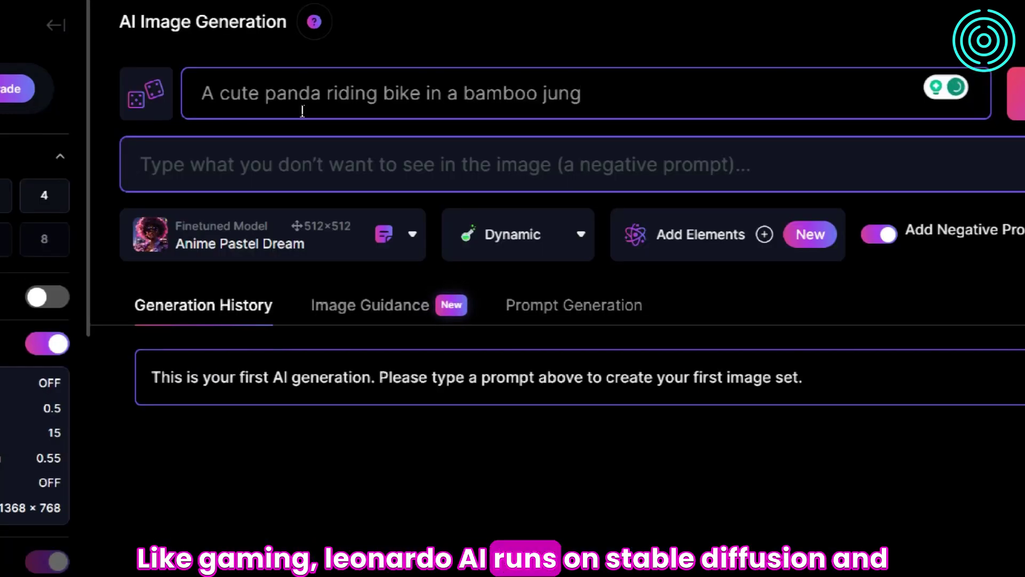
Add the negative prompt 'low quality, deformed, ugly' and generate the panda images.
click(229, 165)
text(low quality,)
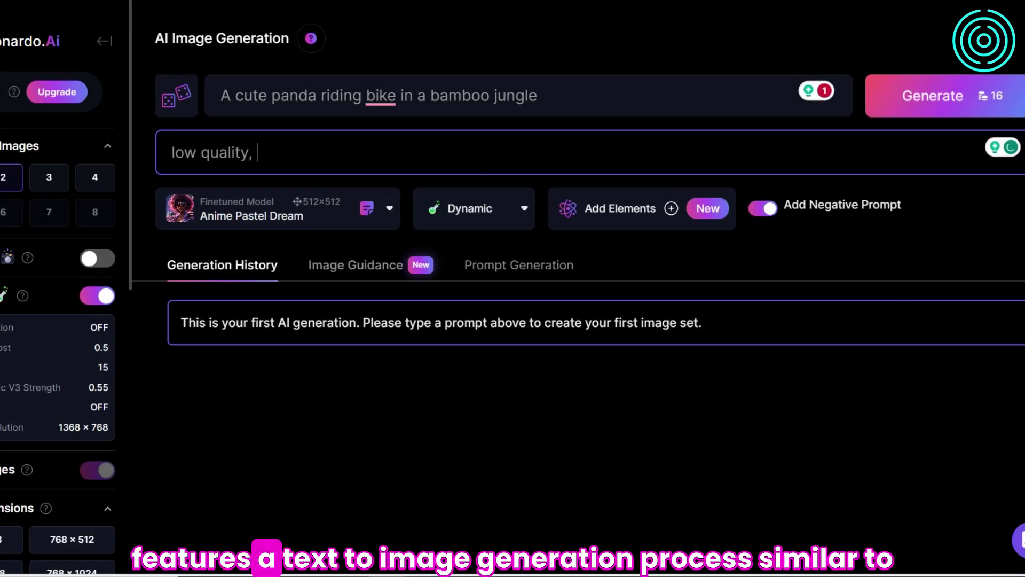
text( deformed, ugly)
click(933, 96)
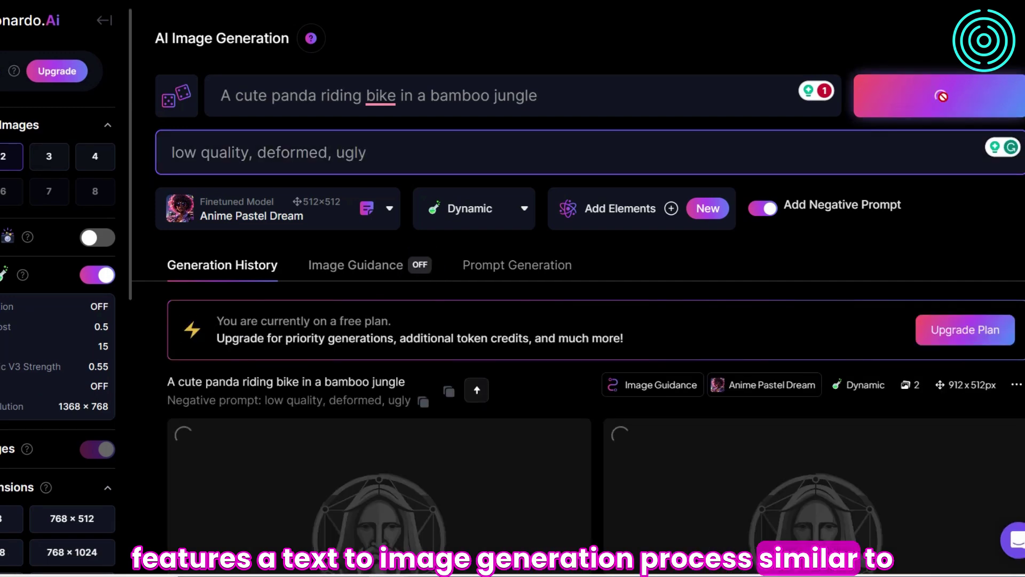
Scroll to the results and open the right-hand panda image full size.
scroll(786, 275, down, 5)
scroll(787, 282, down, 3)
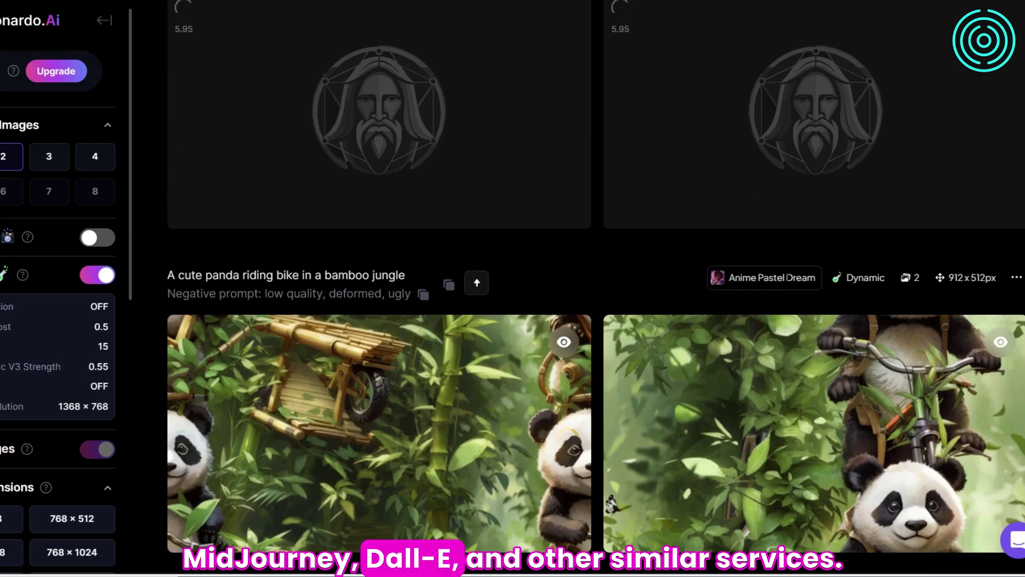
click(876, 409)
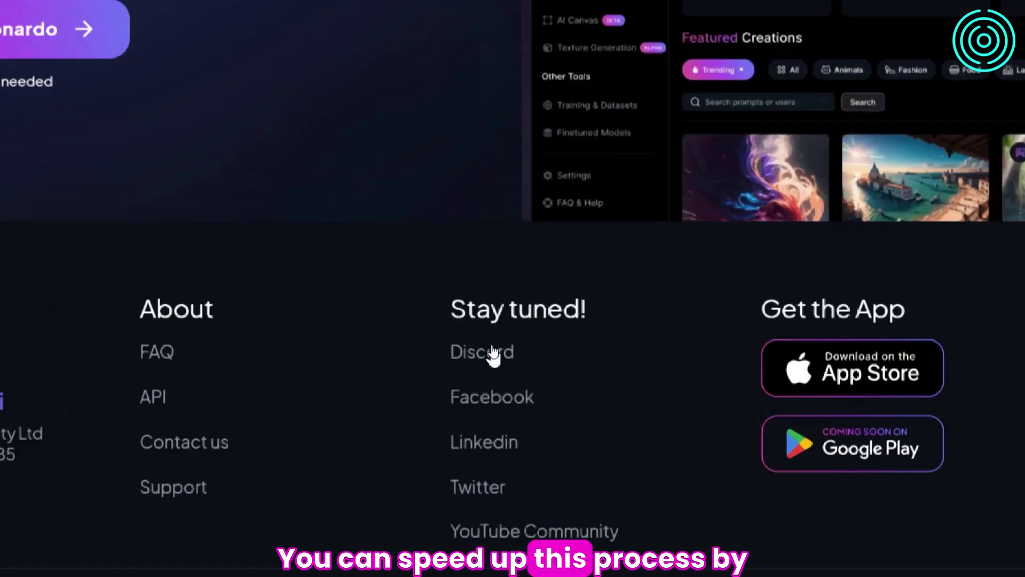
Accept the footer Discord invite, set a display name, and finish onboarding to reach the server rules.
click(493, 354)
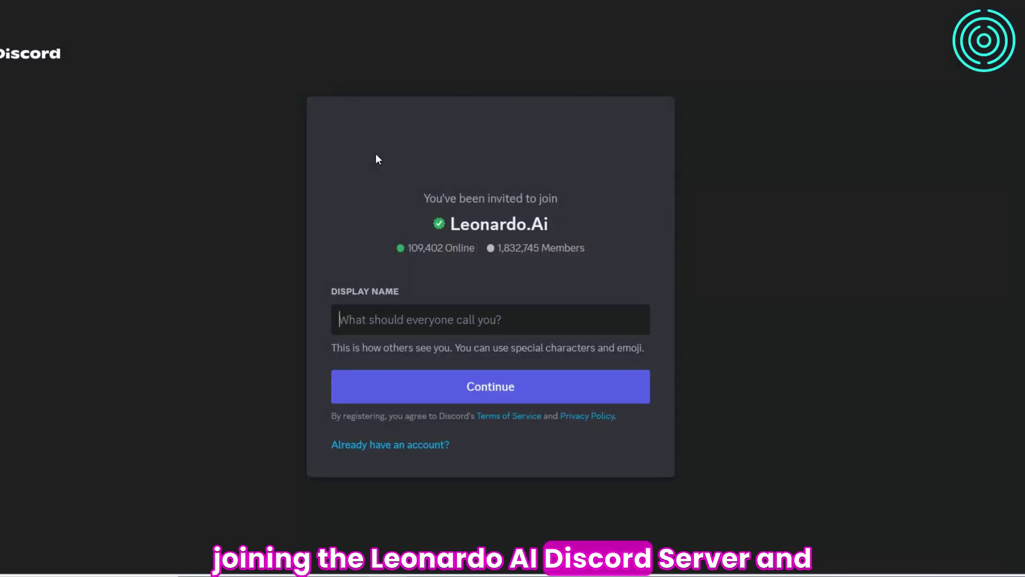
text(TechTuned)
key(Return)
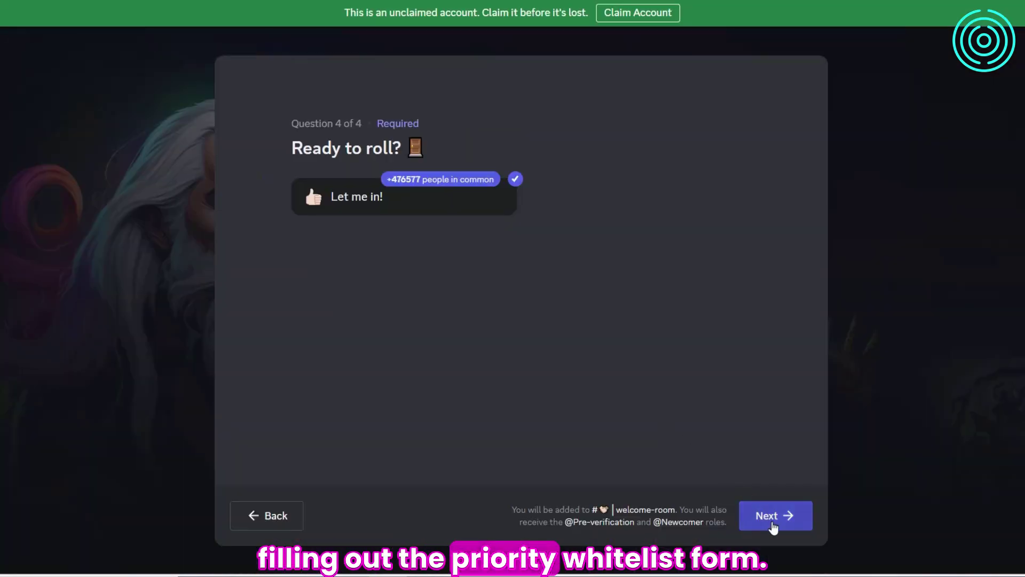
click(769, 515)
scroll(607, 255, down, 5)
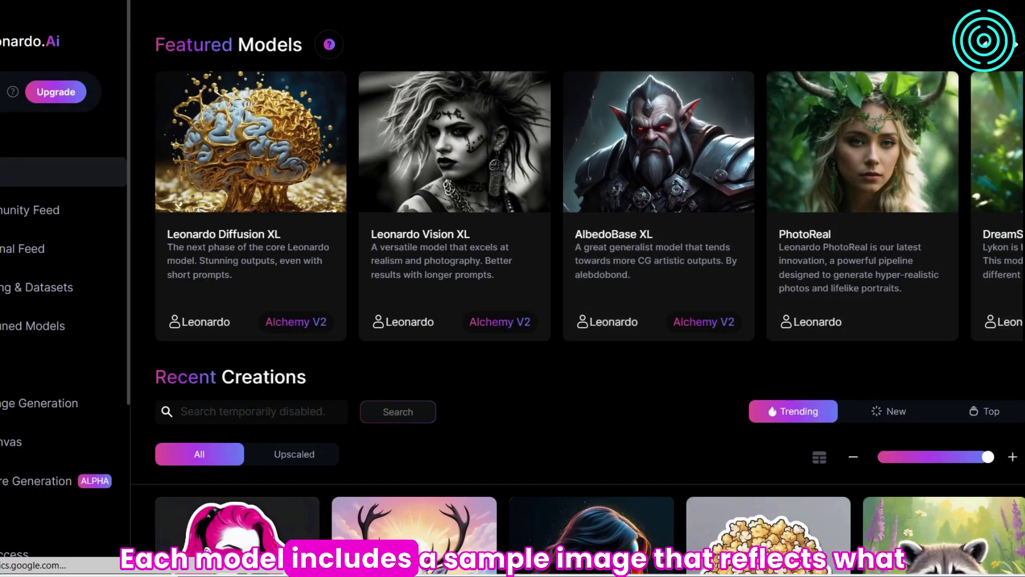
Advance the Featured Models carousel five times and open the Anime Pastel Dream card.
click(1015, 47)
click(1015, 47)
click(1015, 47)
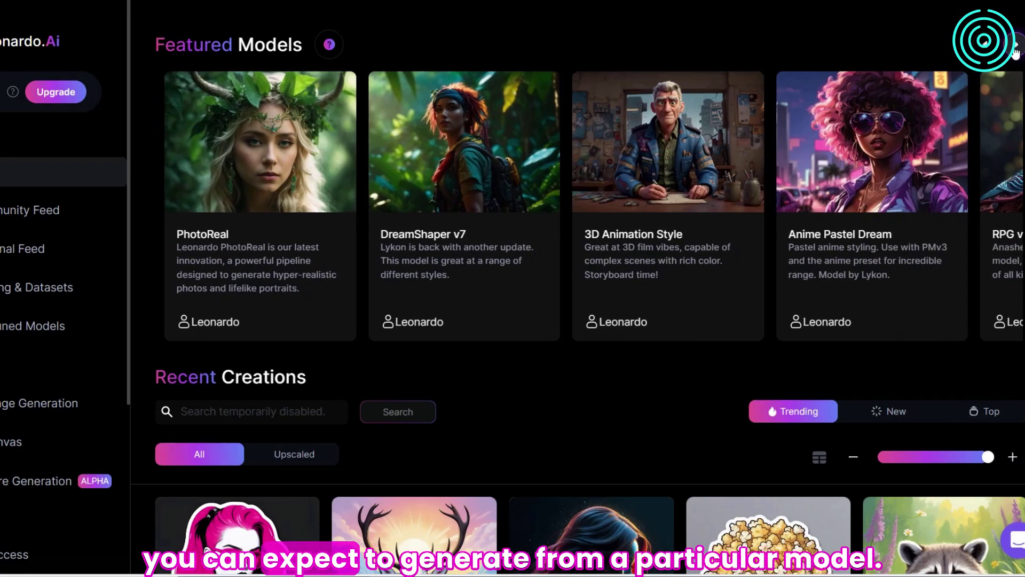
click(1014, 47)
click(1015, 47)
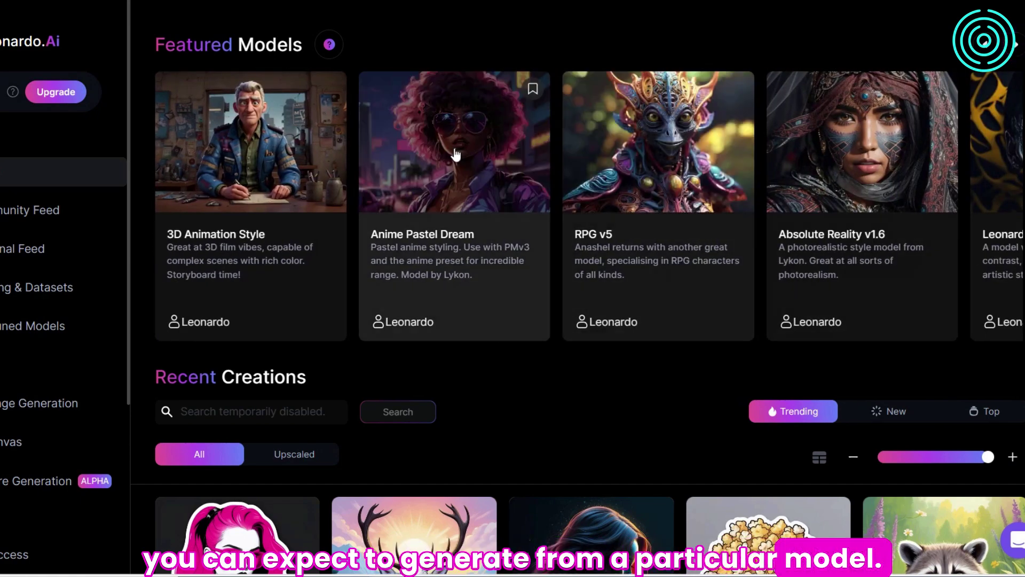
click(454, 154)
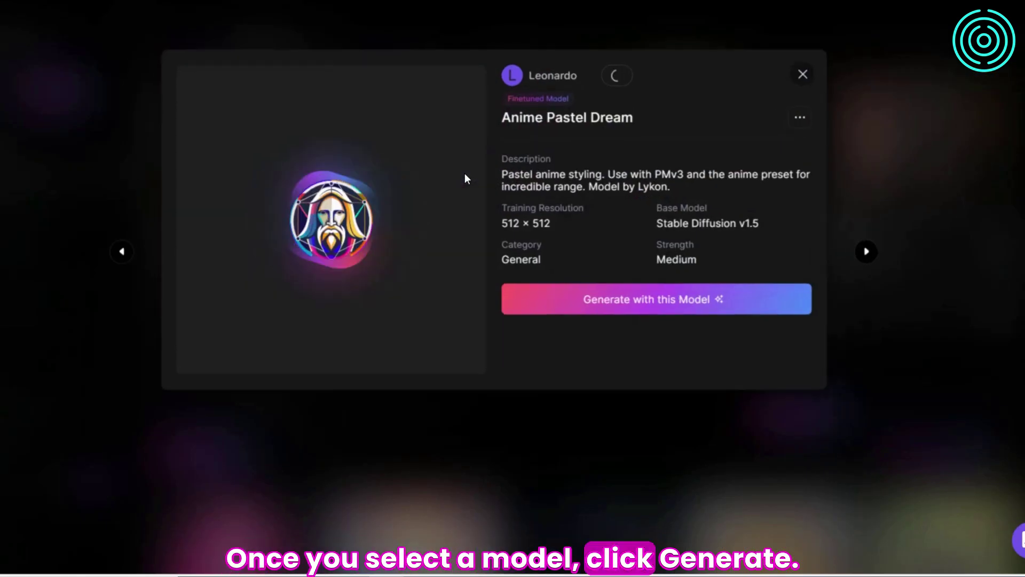
Use 'Generate with this Model' to open a generation set to Anime Pastel Dream.
click(675, 303)
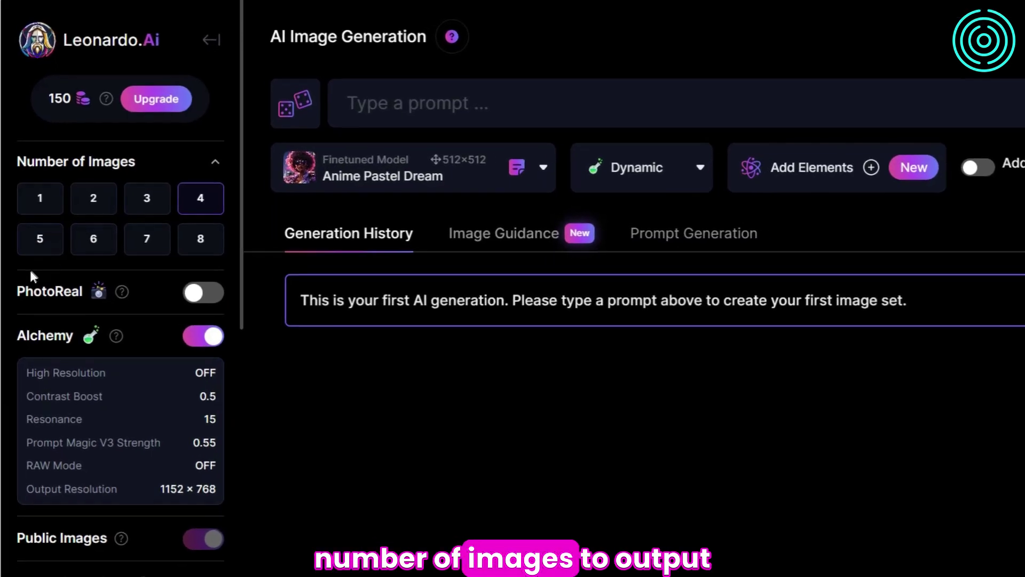
Check the help tooltips for the Prompt Magic and Public Images settings.
scroll(13, 326, down, 5)
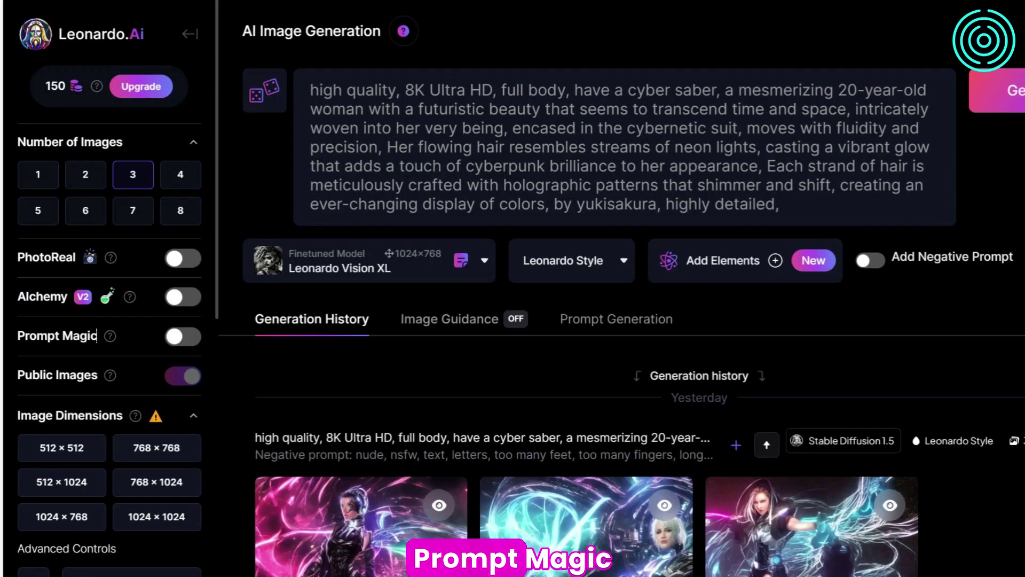
drag(93, 334, 19, 333)
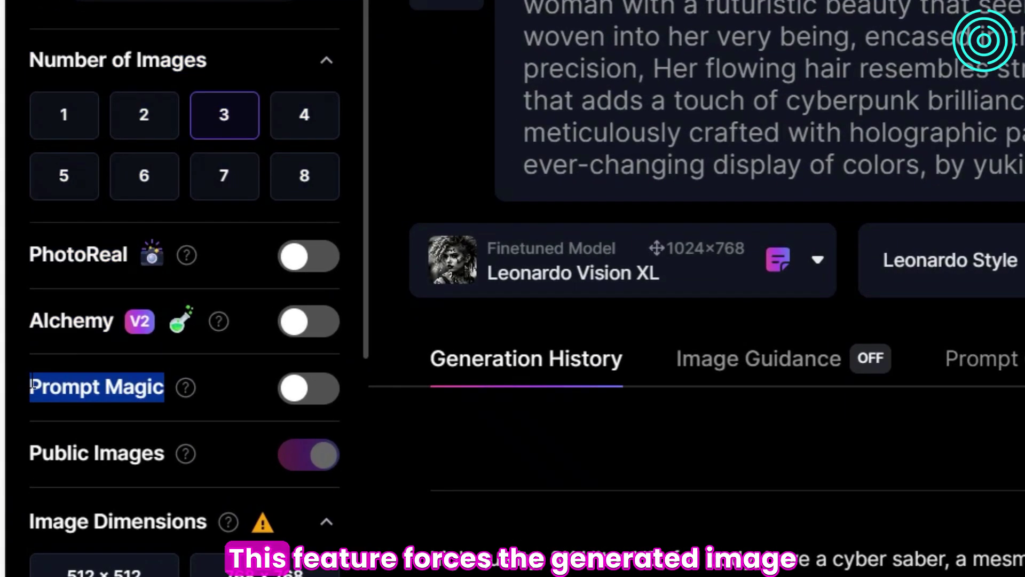
click(186, 387)
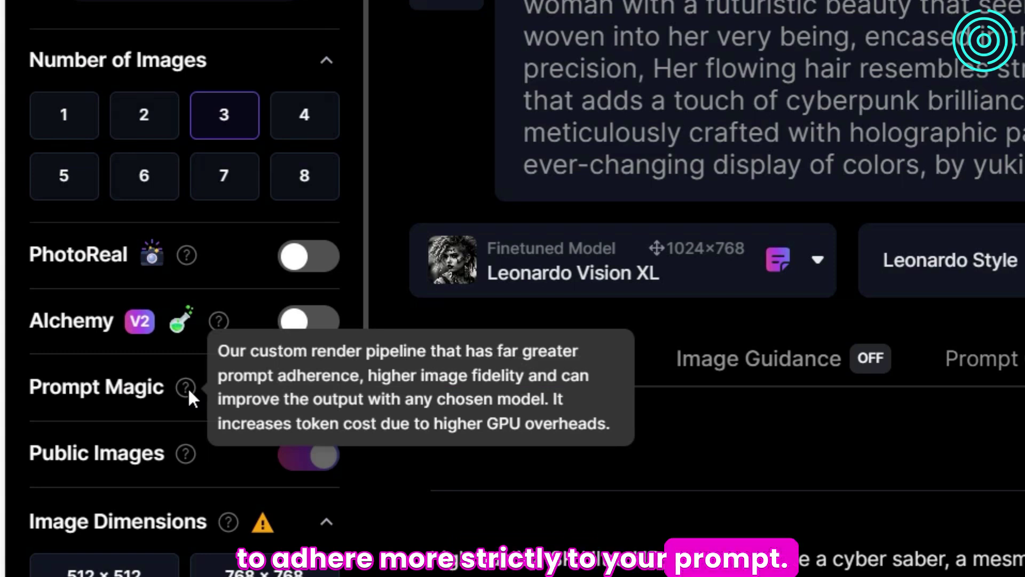
scroll(361, 283, down, 3)
mouse_move(188, 323)
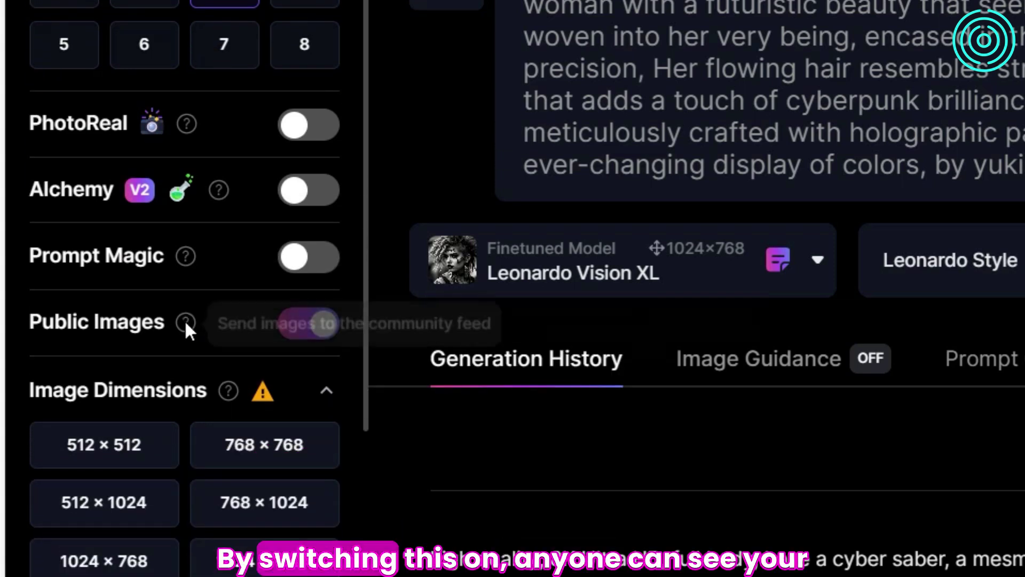
drag(42, 322, 30, 326)
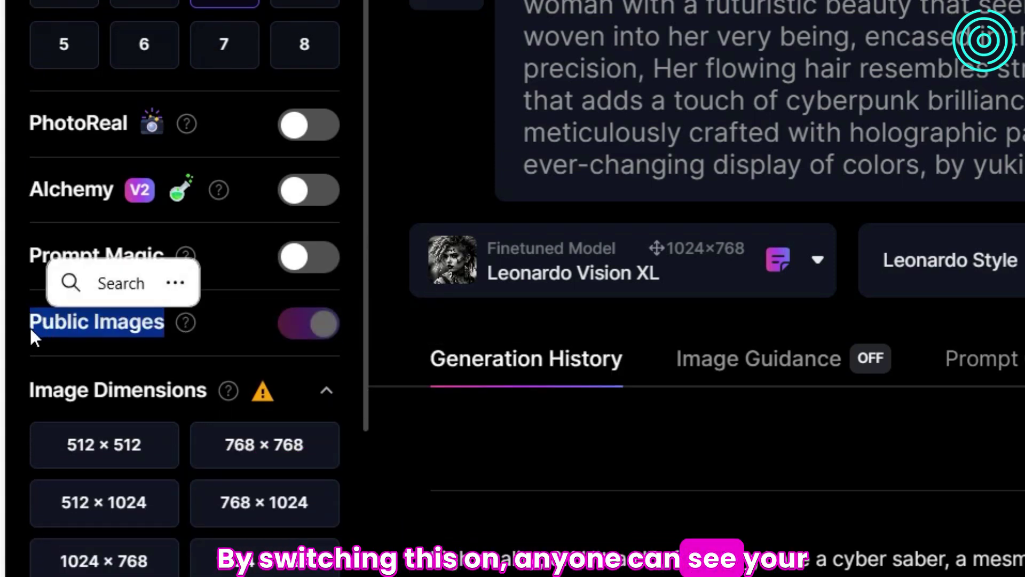
click(182, 326)
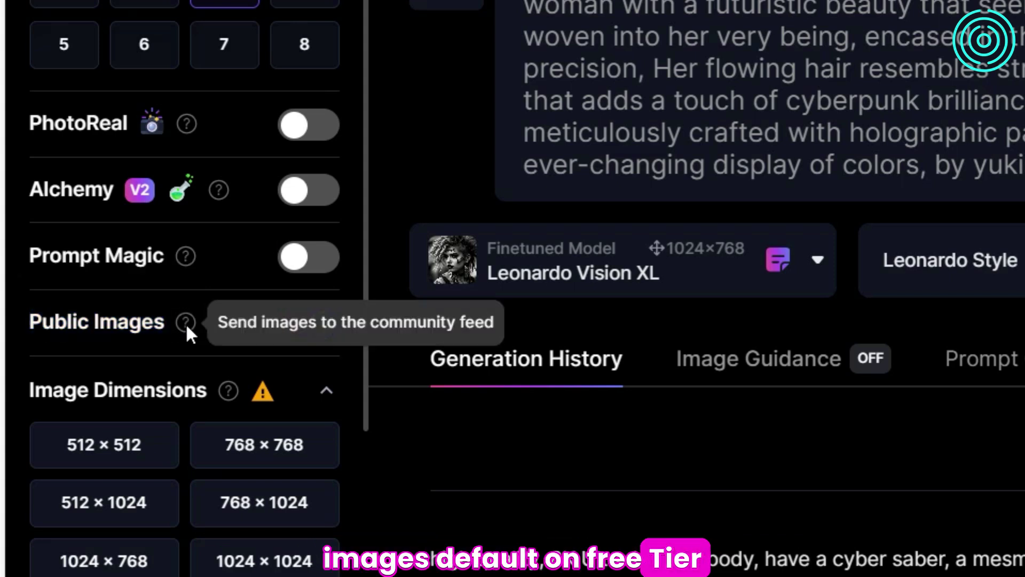
Inspect the Guidance Scale setting and adjust its slider.
scroll(75, 409, down, 10)
drag(152, 421, 200, 415)
click(199, 416)
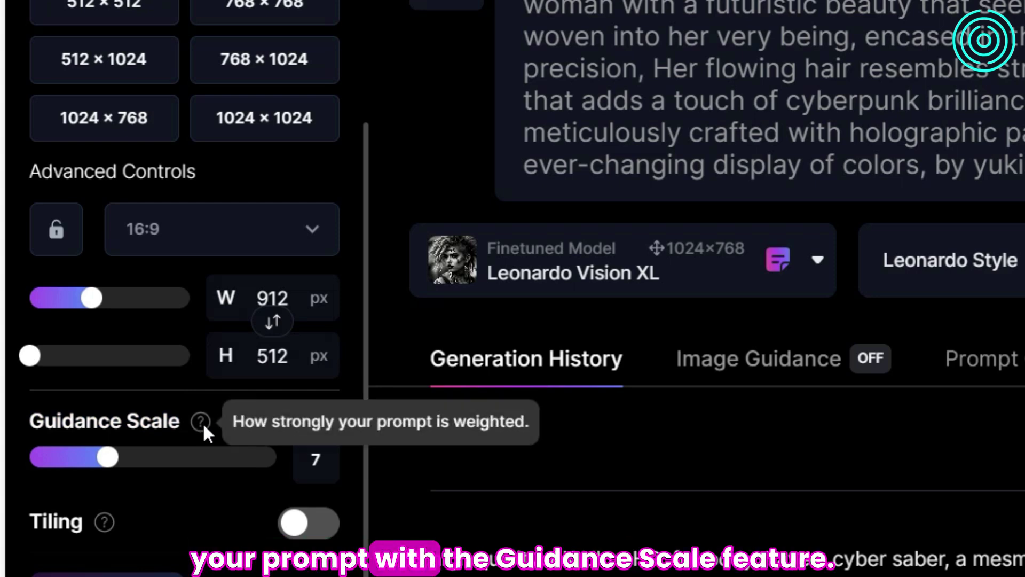
mouse_move(106, 458)
mouse_down()
mouse_move(133, 458)
mouse_move(107, 458)
mouse_up()
Switch the Tiling toggle on for seamless repeating images.
scroll(362, 396, down, 3)
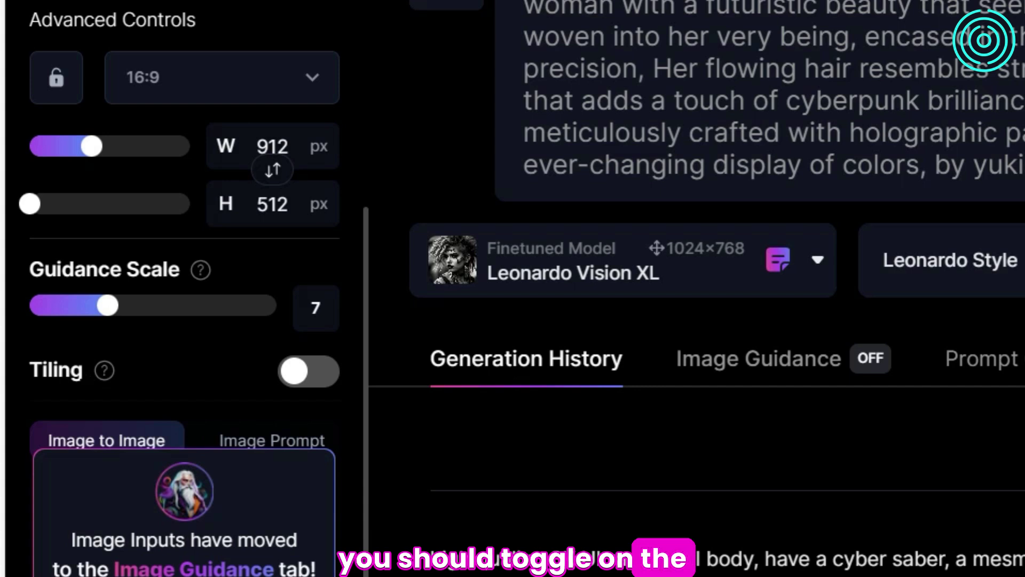
drag(85, 371, 37, 370)
click(143, 382)
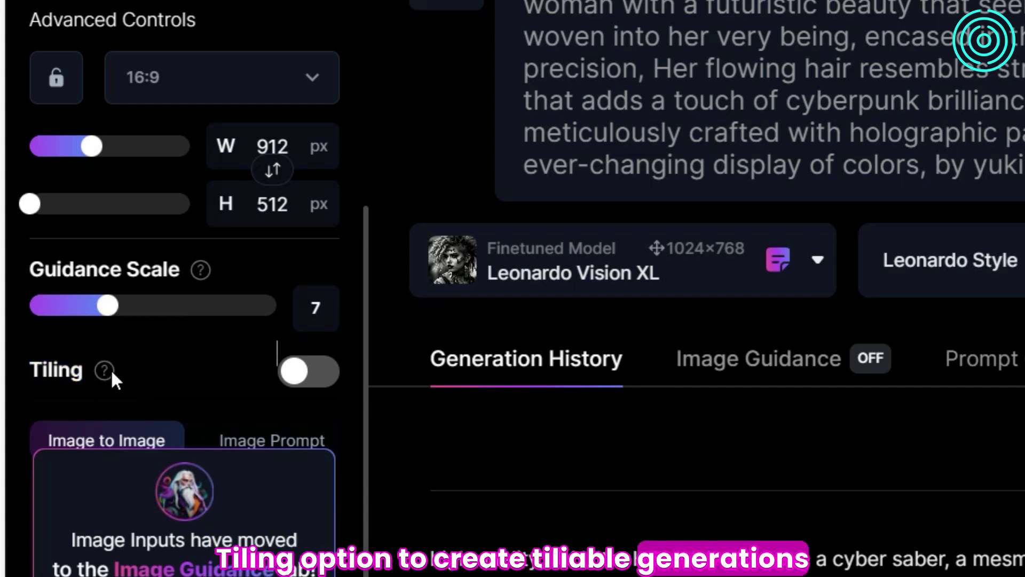
mouse_move(105, 370)
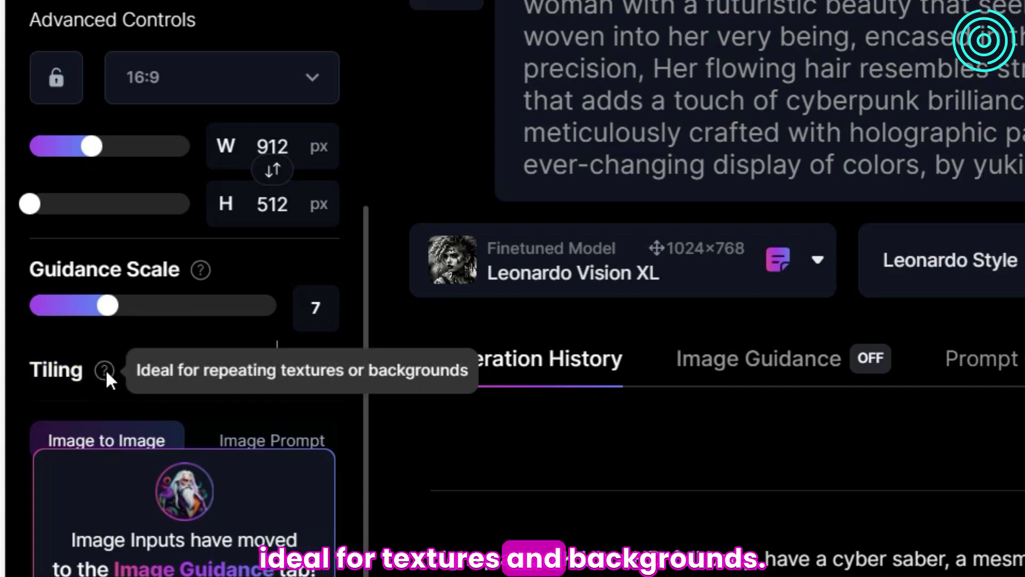
click(307, 377)
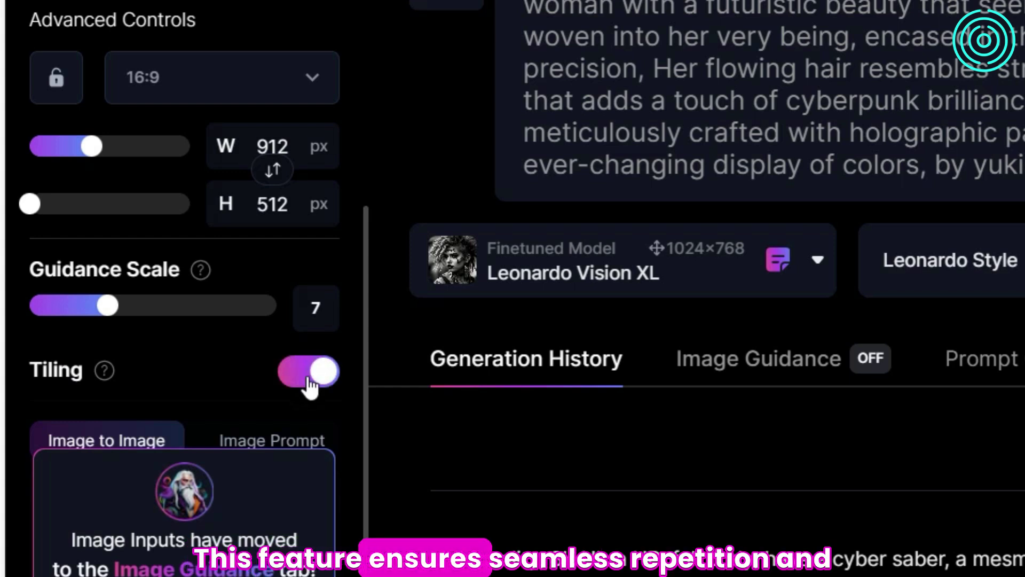
scroll(366, 307, down, 2)
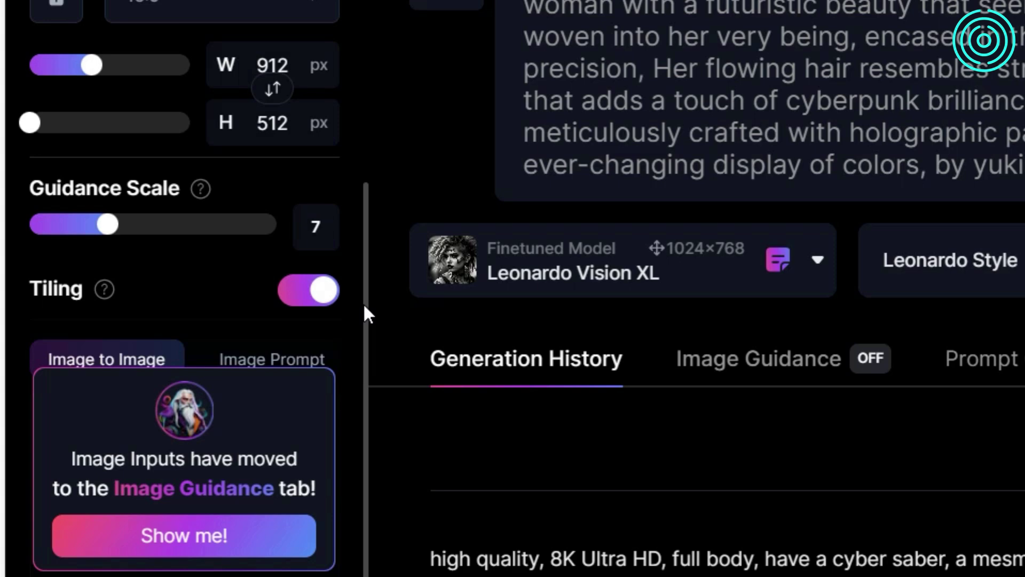
Enter seed 1225524 in the seed box and switch on Use fixed seed.
drag(363, 303, 356, 443)
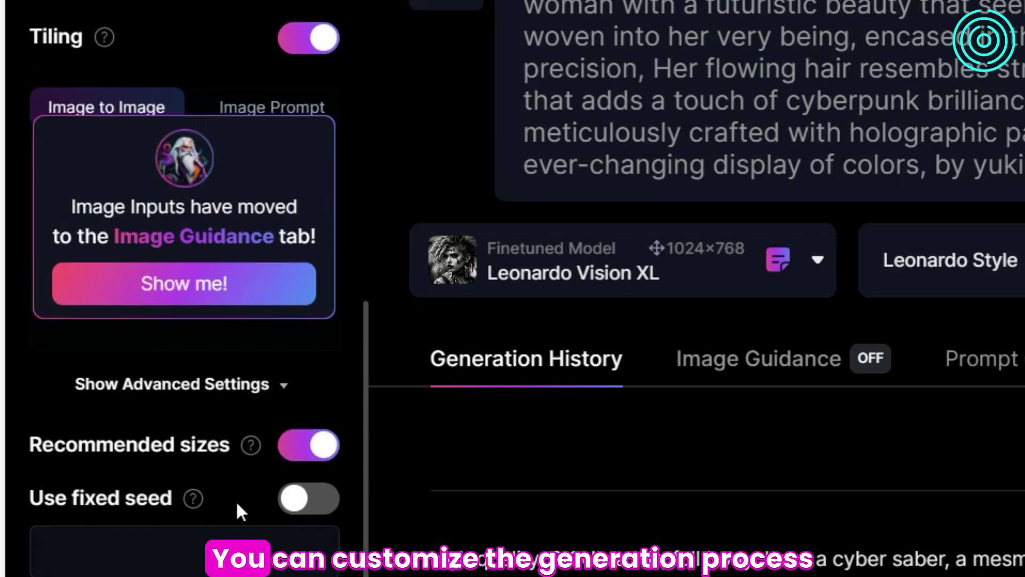
mouse_move(191, 502)
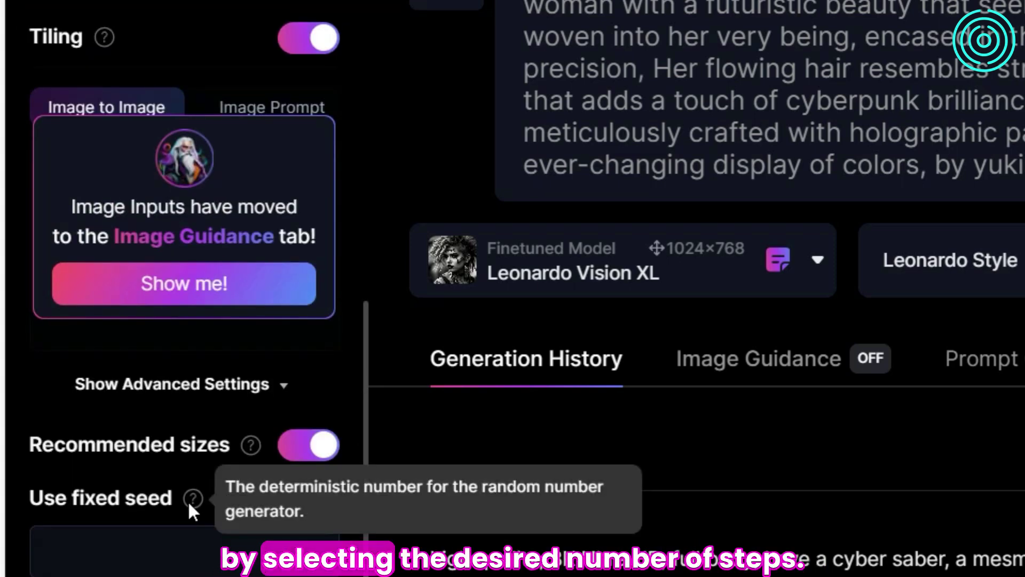
click(177, 537)
text(12)
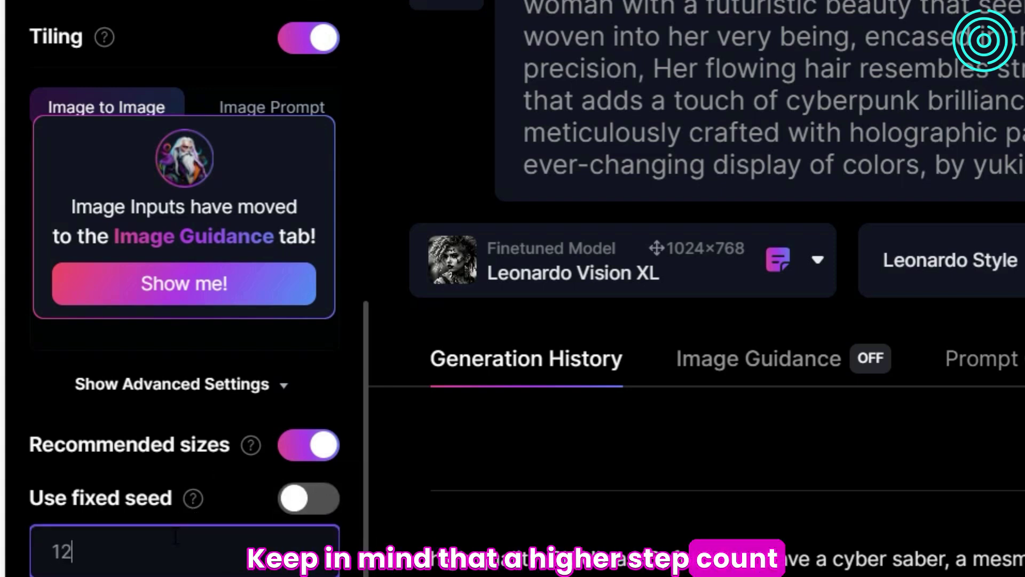
text(25524)
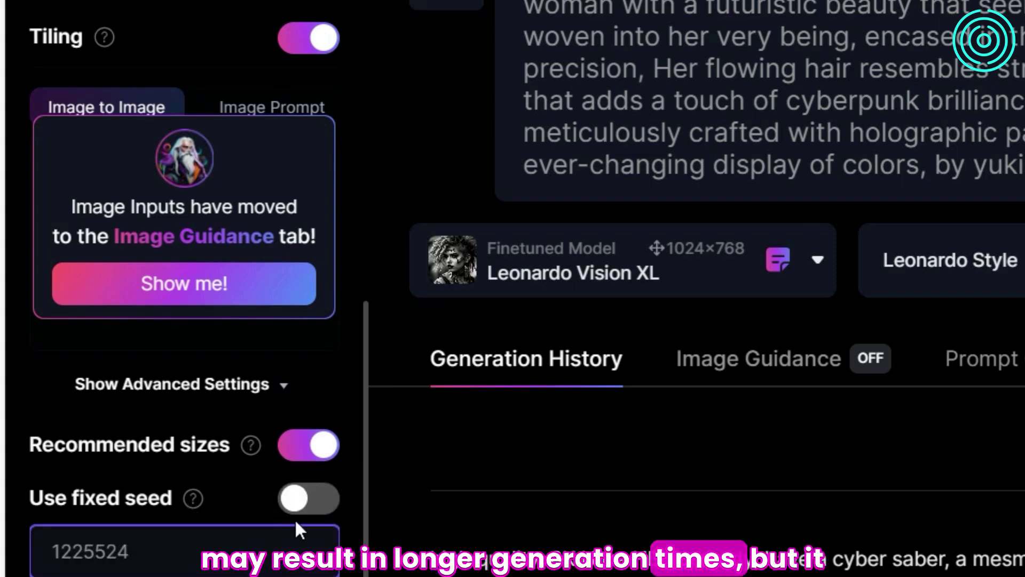
click(315, 502)
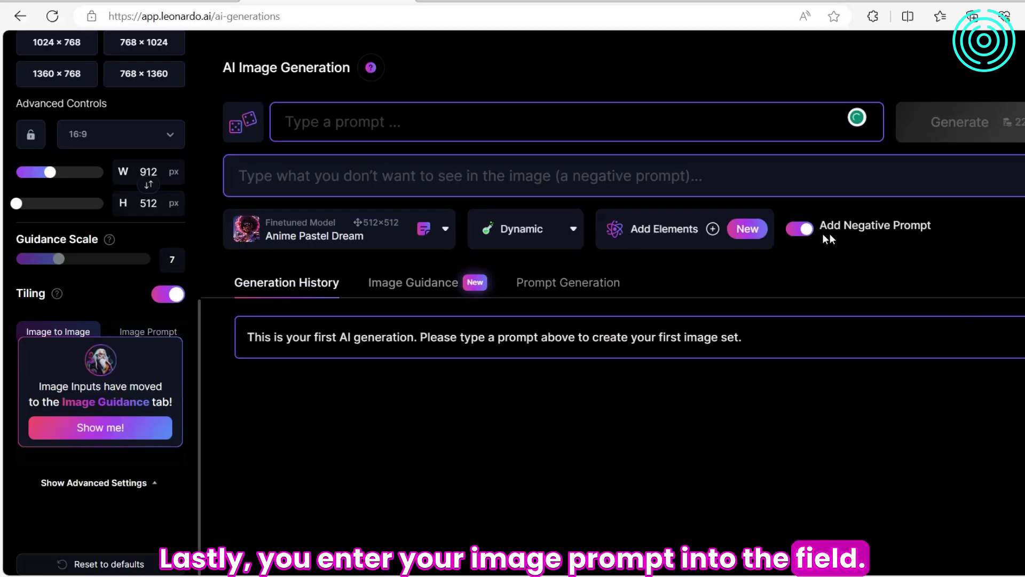
Toggle the negative prompt off and back on, then generate the panda-on-bike images.
click(803, 229)
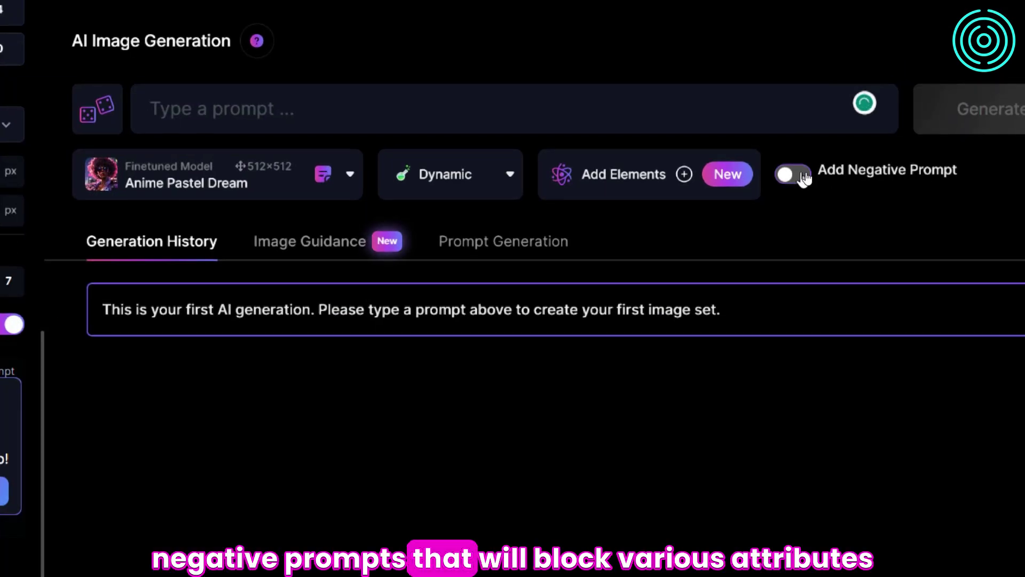
click(803, 176)
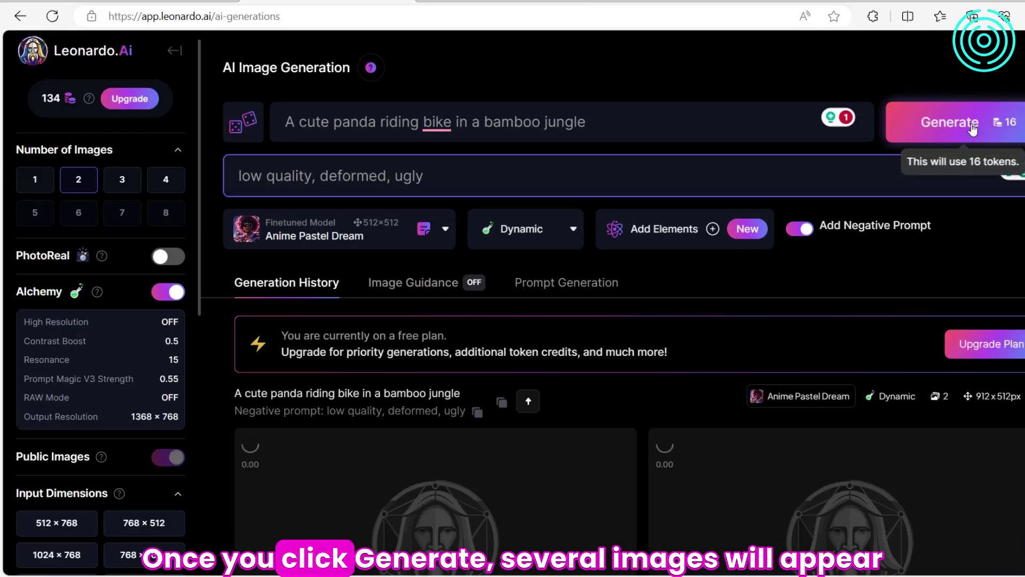
click(953, 122)
Browse the new panda images full size and zoom into the bike-riding one.
scroll(833, 267, down, 2)
scroll(823, 296, down, 5)
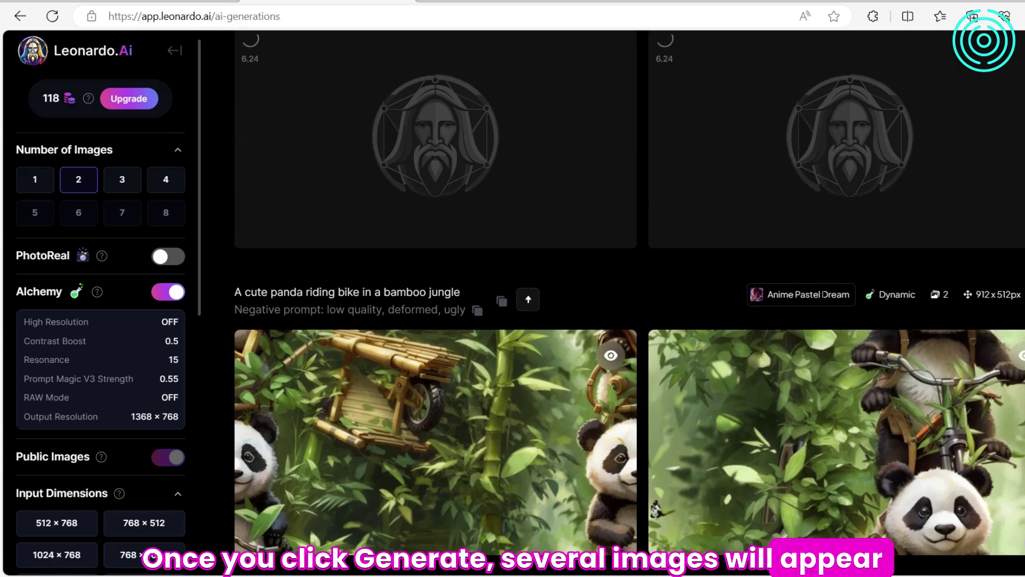
click(906, 420)
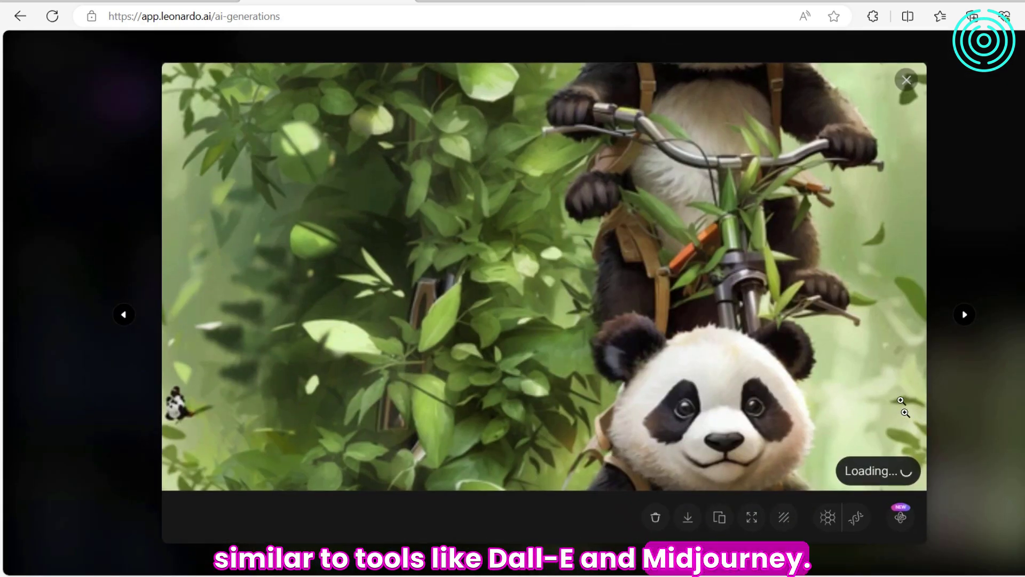
click(967, 318)
click(965, 315)
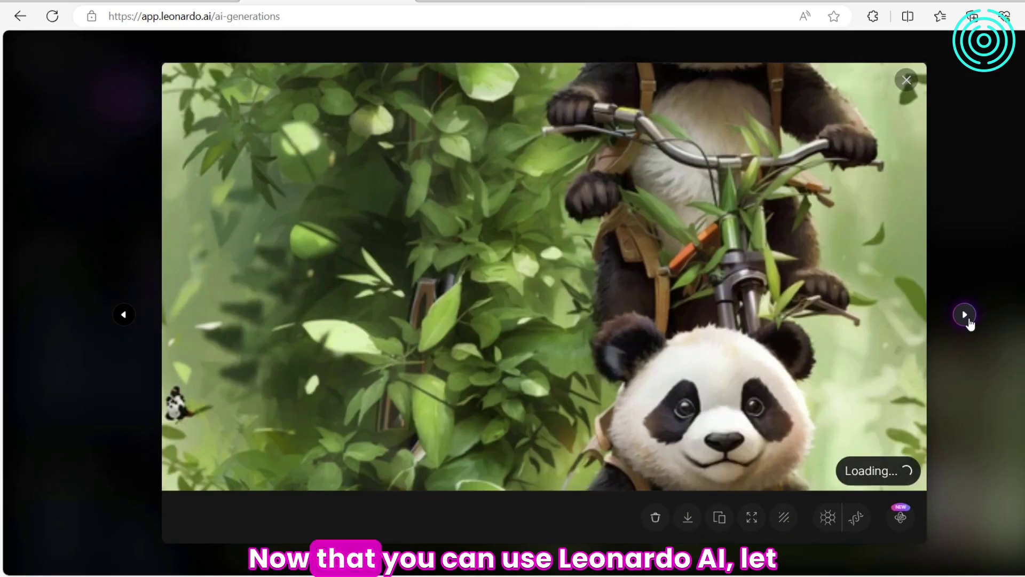
click(906, 80)
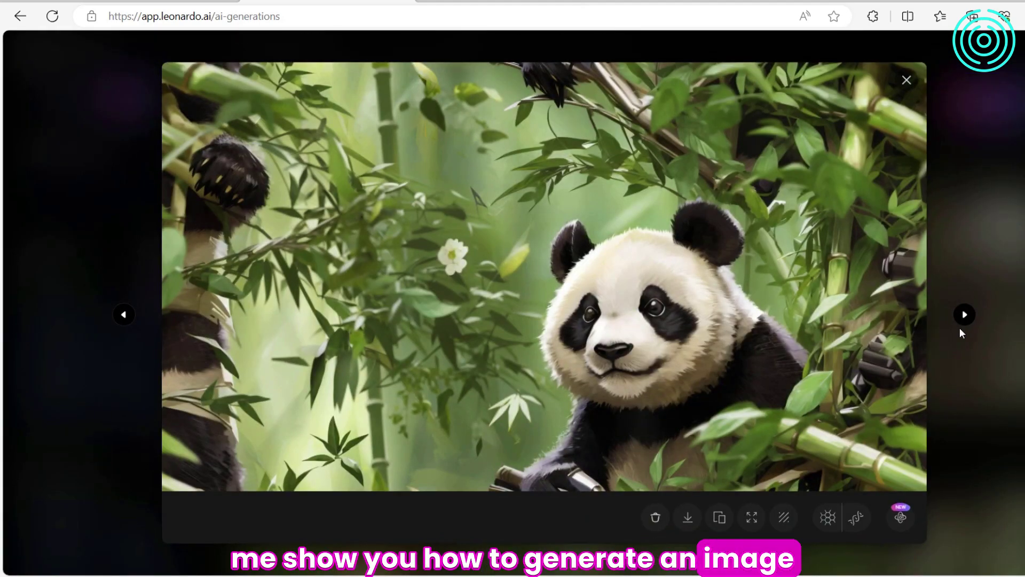
click(964, 315)
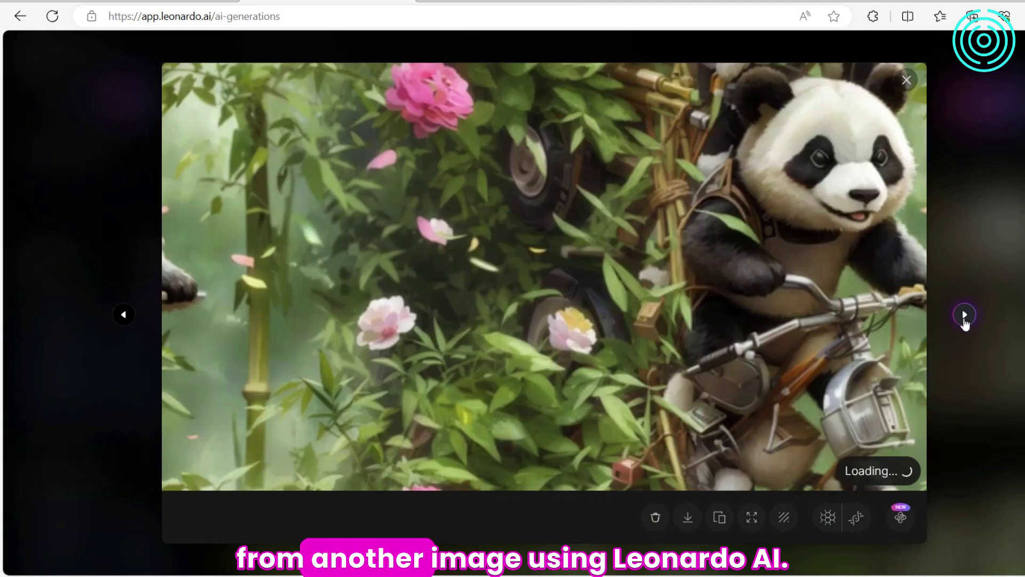
click(873, 265)
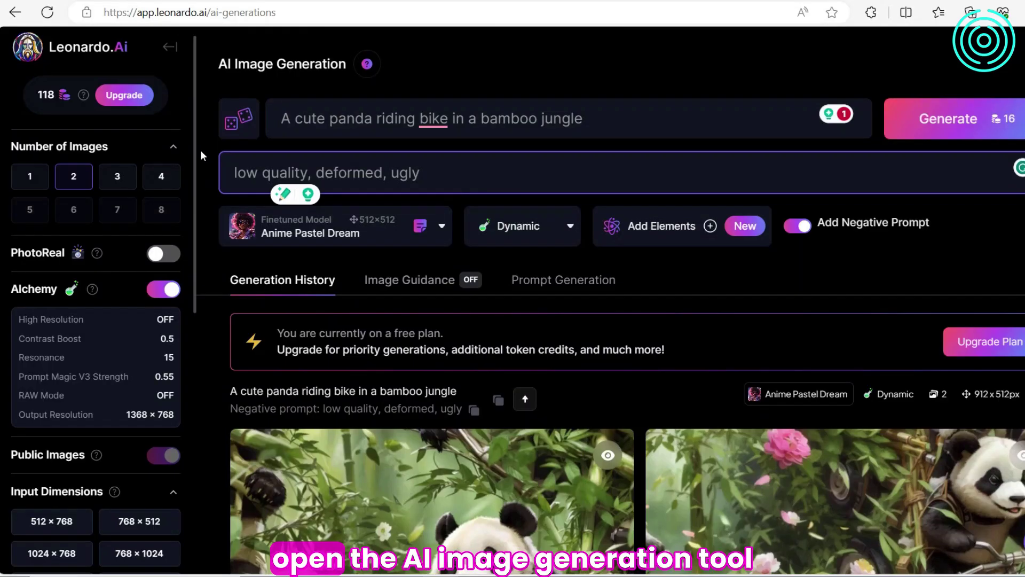
Set Image to Image strength to 0.30 and generate 'Make panda wear nerdy glasses'.
scroll(200, 152, down, 3)
scroll(174, 355, down, 10)
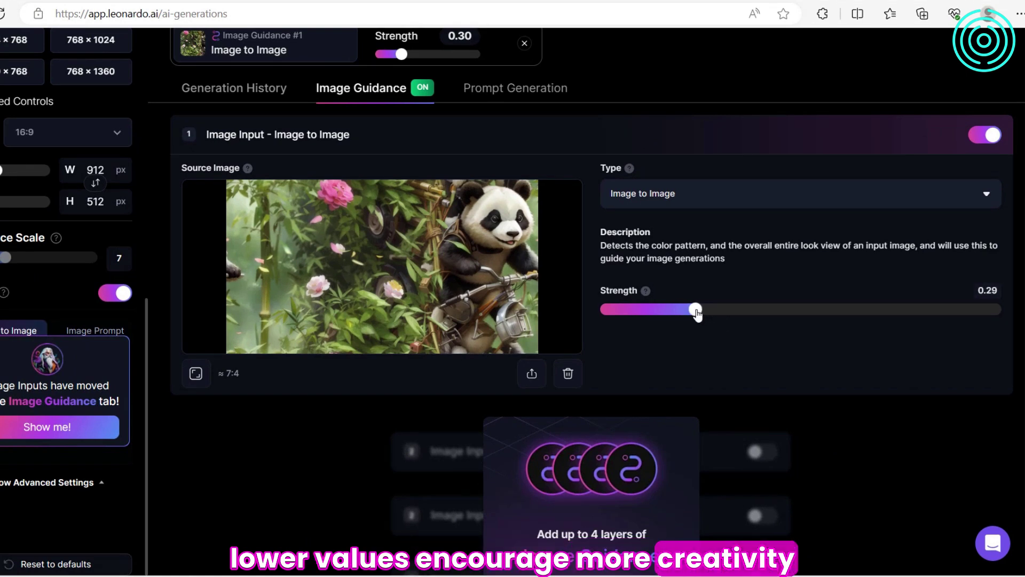
drag(696, 312, 671, 313)
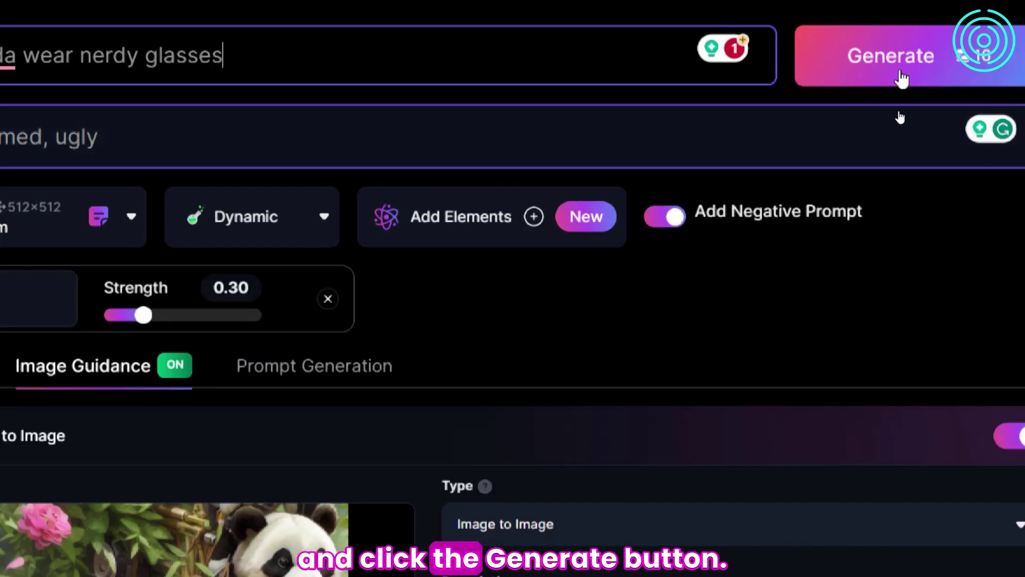
click(889, 55)
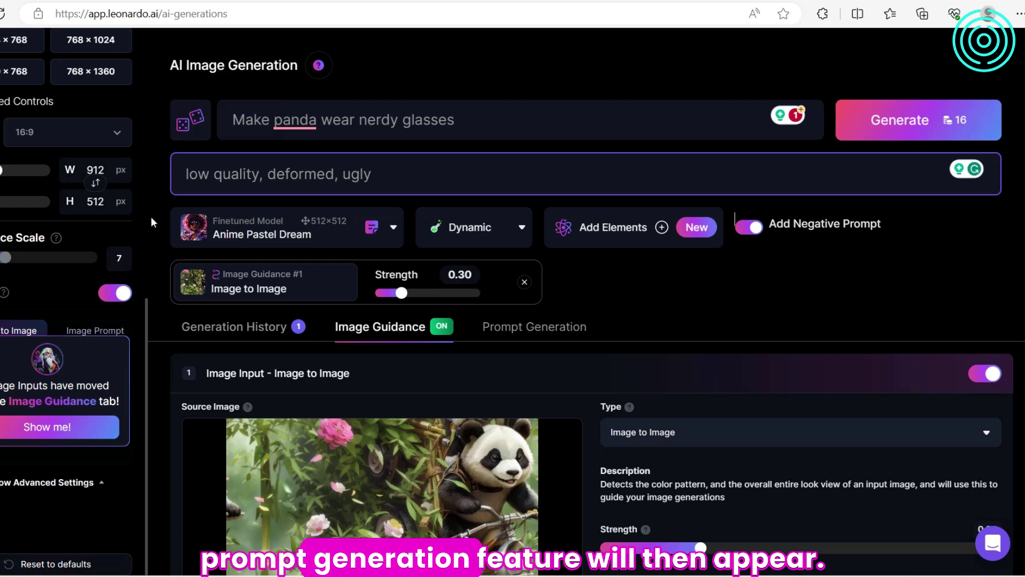
drag(146, 313, 161, 37)
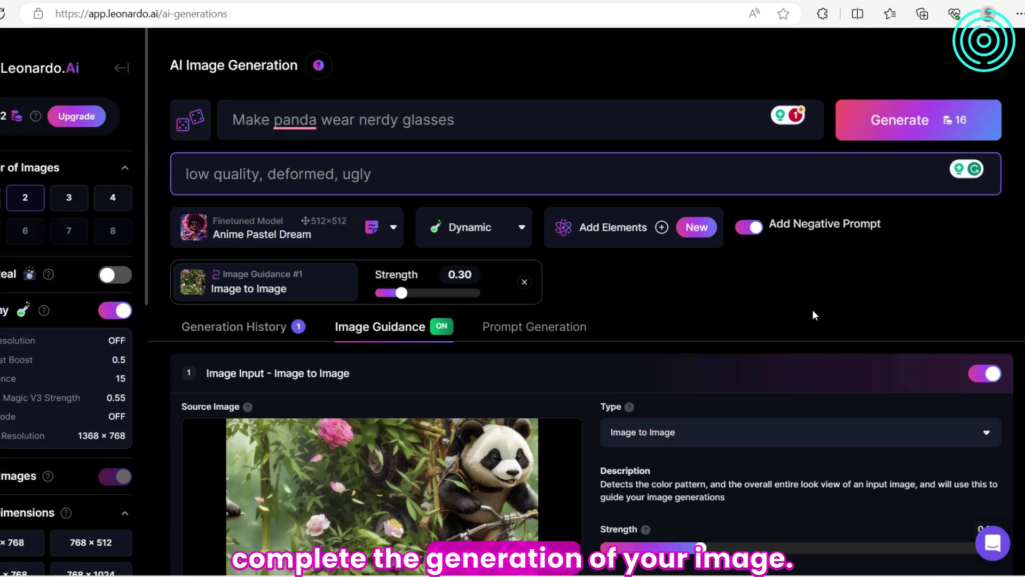
scroll(812, 309, down, 6)
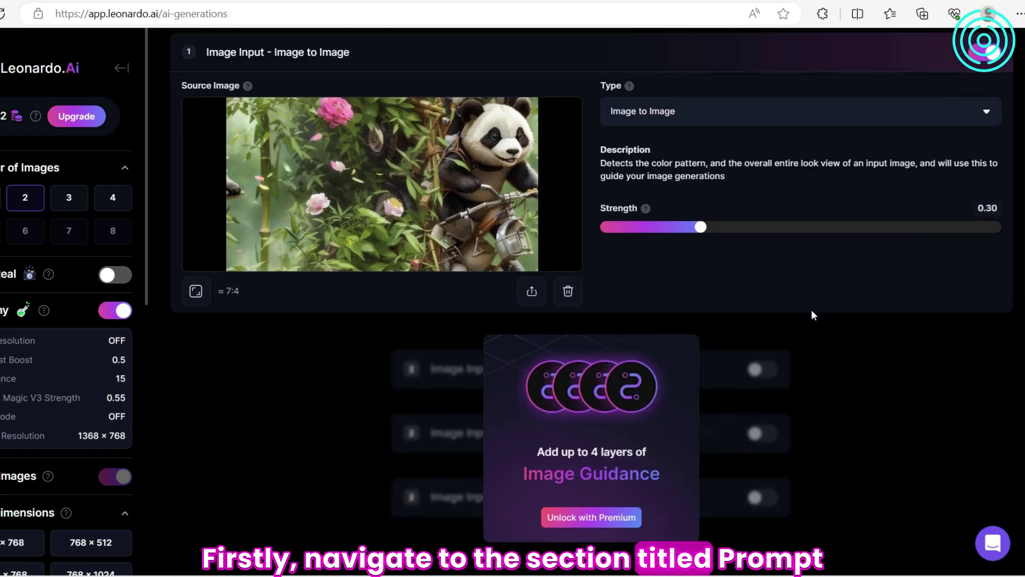
scroll(812, 309, up, 5)
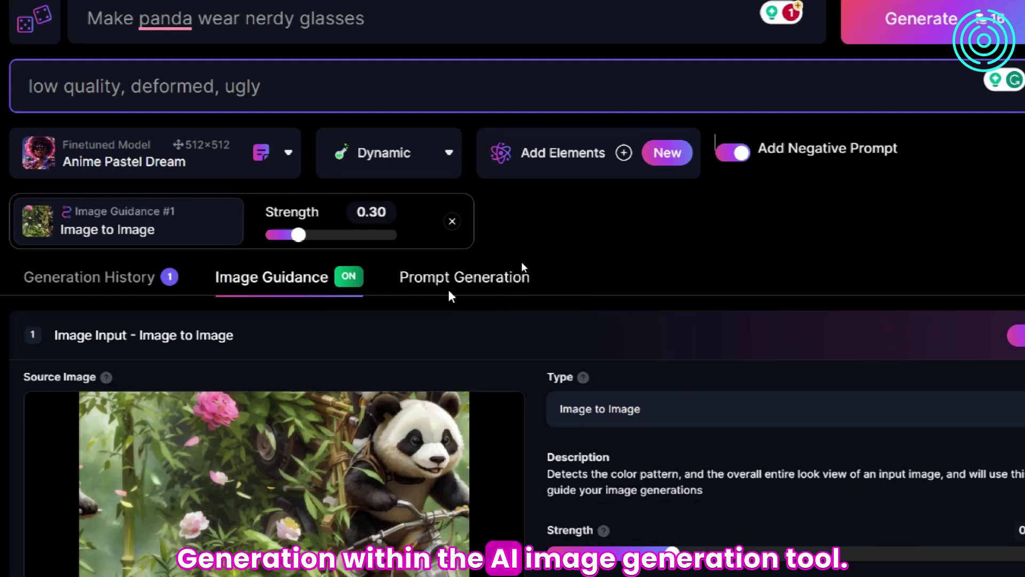
Ideate two prompt suggestions from 'Make panda wear nerdy glasses' in Prompt Generation.
click(450, 292)
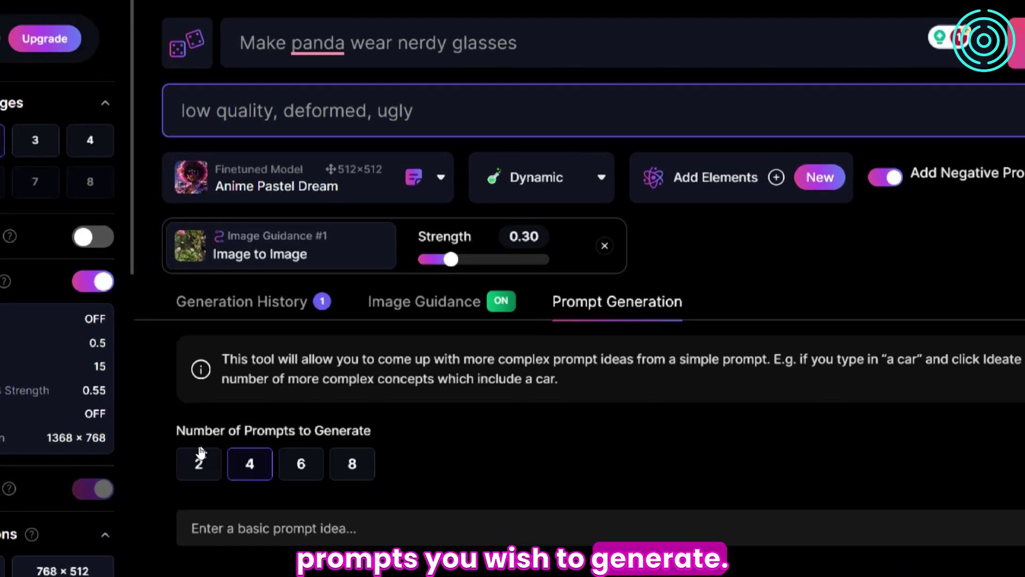
click(199, 464)
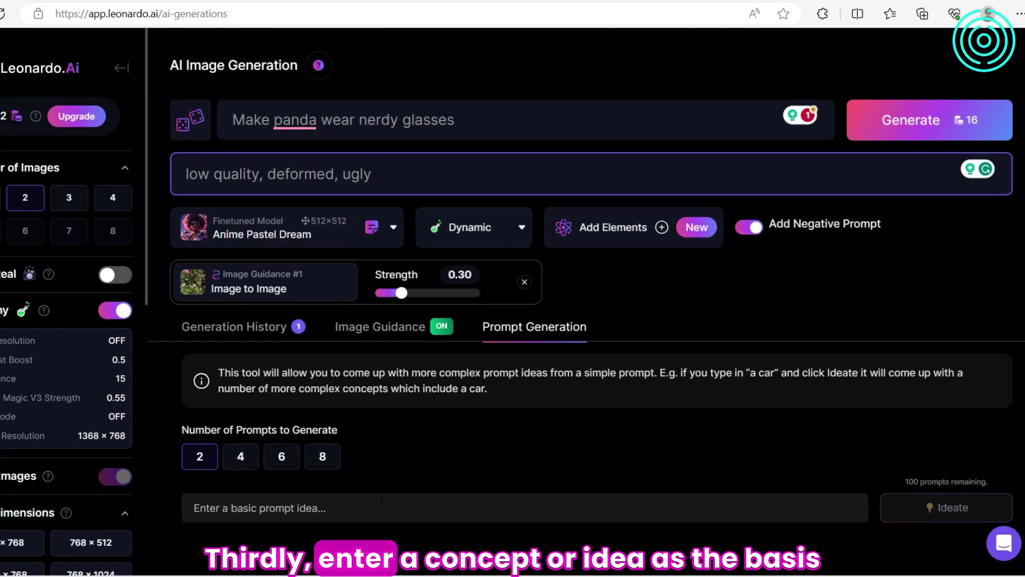
click(390, 517)
text(Make panda wear nerdy glasses)
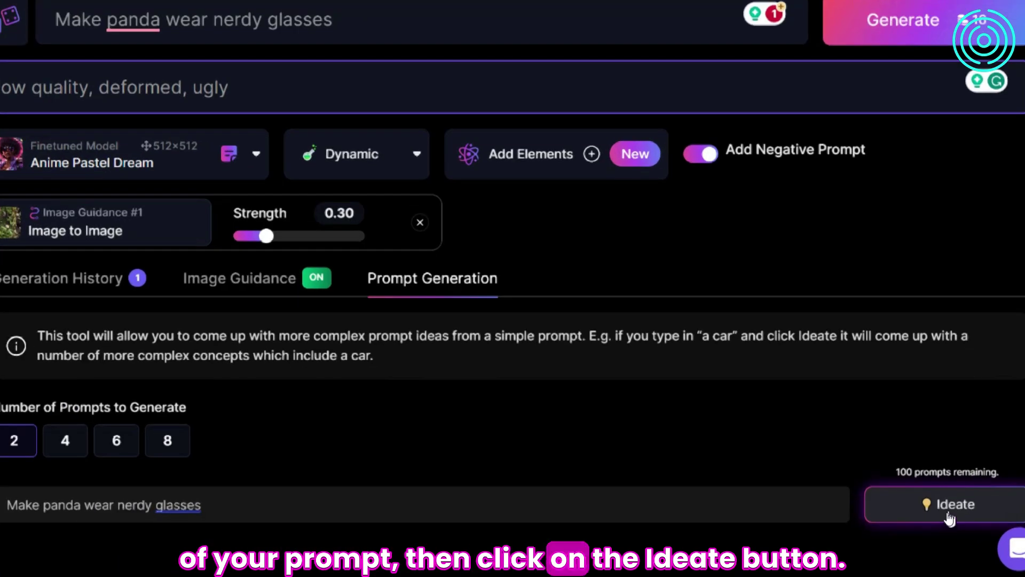
click(900, 506)
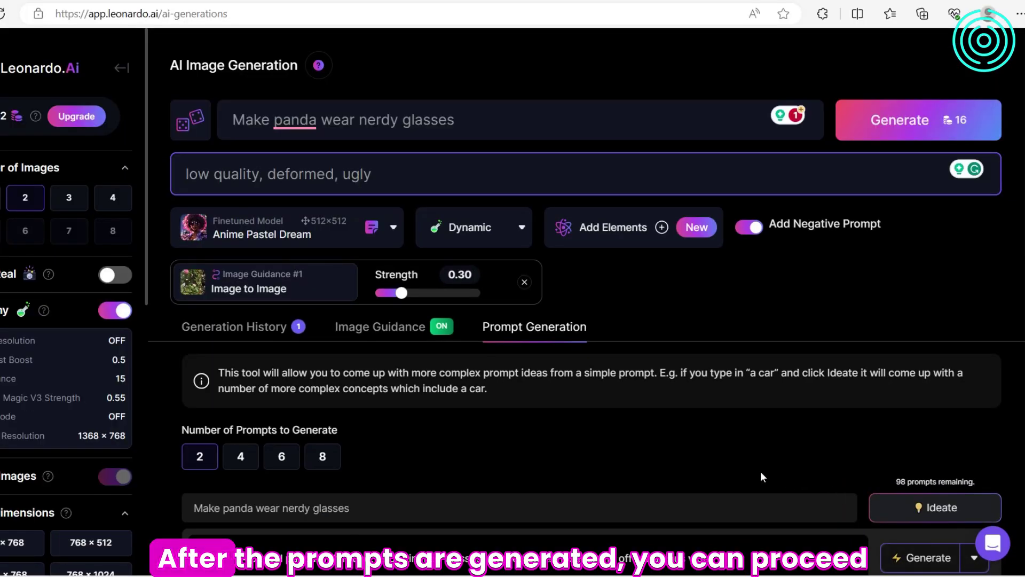
Generate from the first suggested prompt and view the glasses panda images full size.
scroll(761, 471, down, 2)
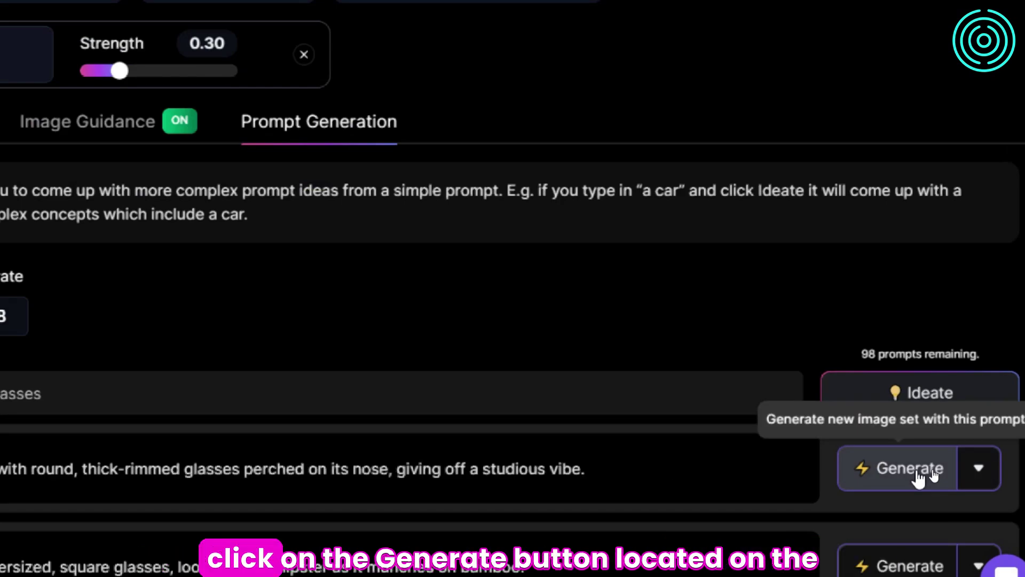
click(914, 471)
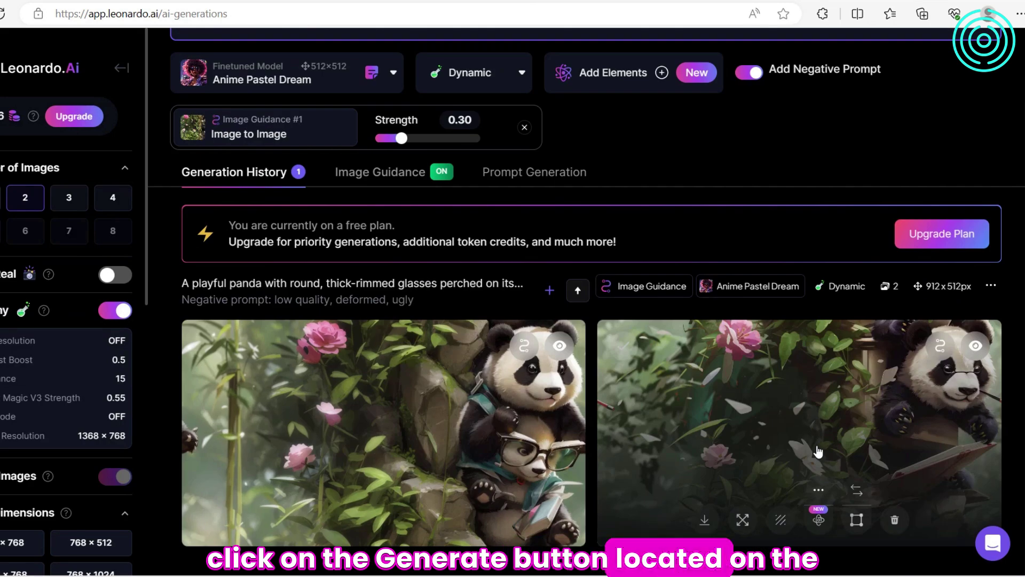
click(454, 427)
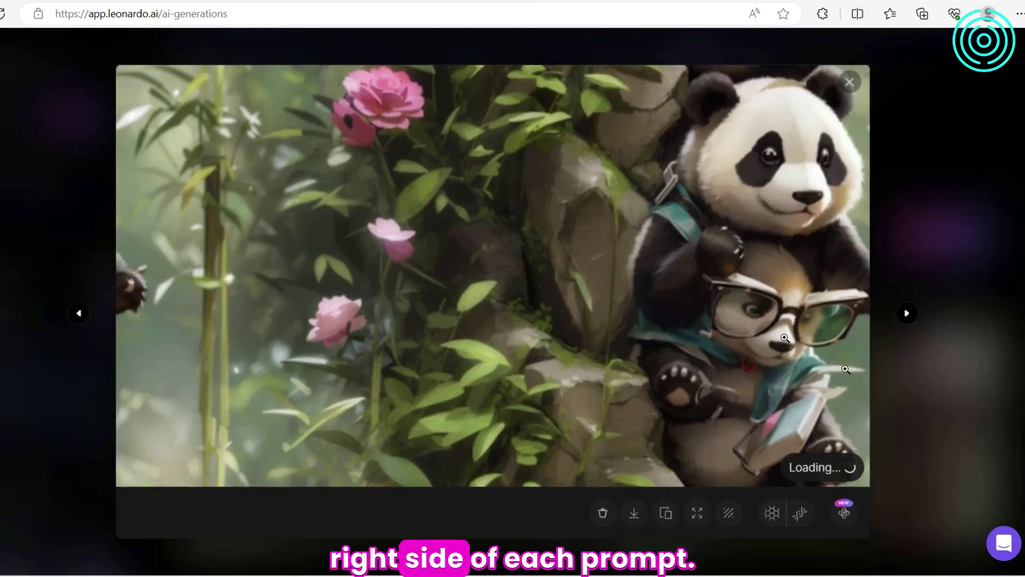
click(914, 315)
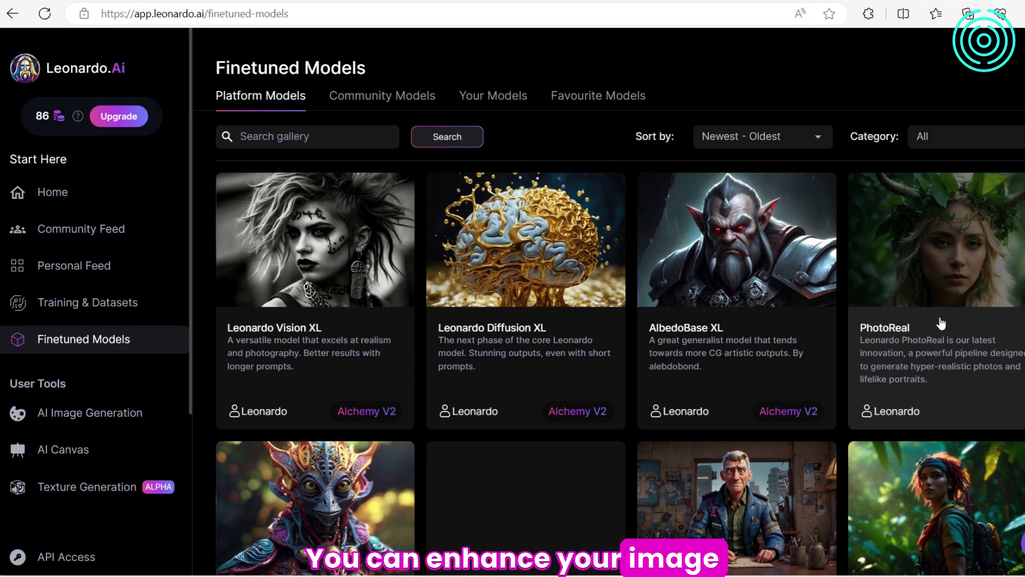
Scroll down the dashboard to bring the glasses-panda generation results back into view.
scroll(938, 308, down, 5)
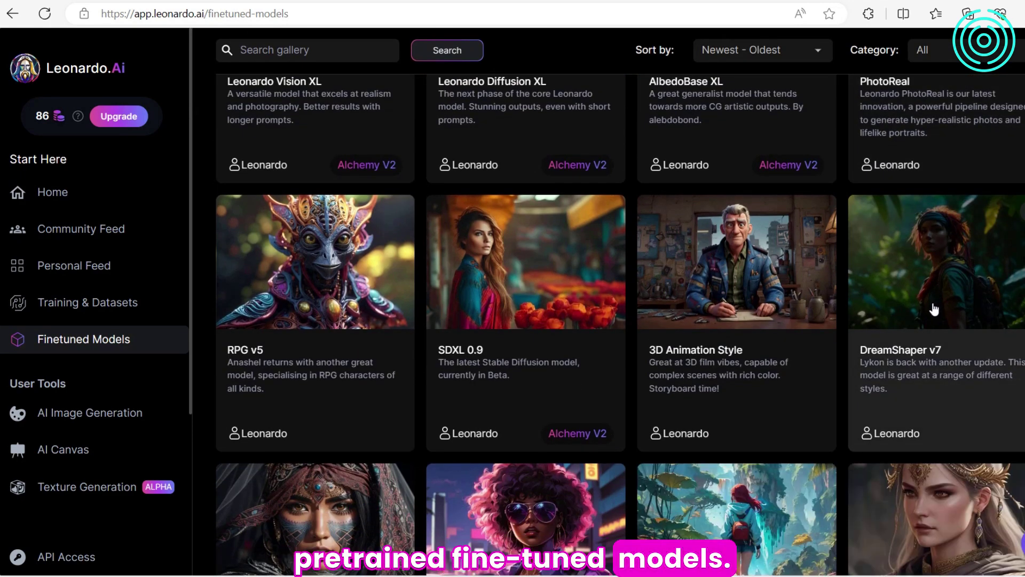
scroll(933, 315, down, 5)
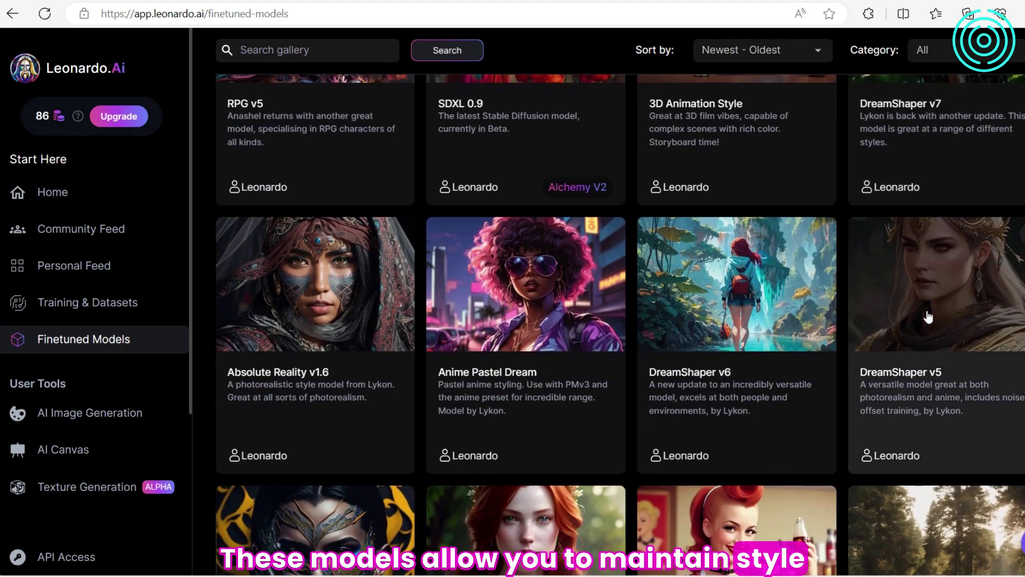
scroll(929, 317, down, 6)
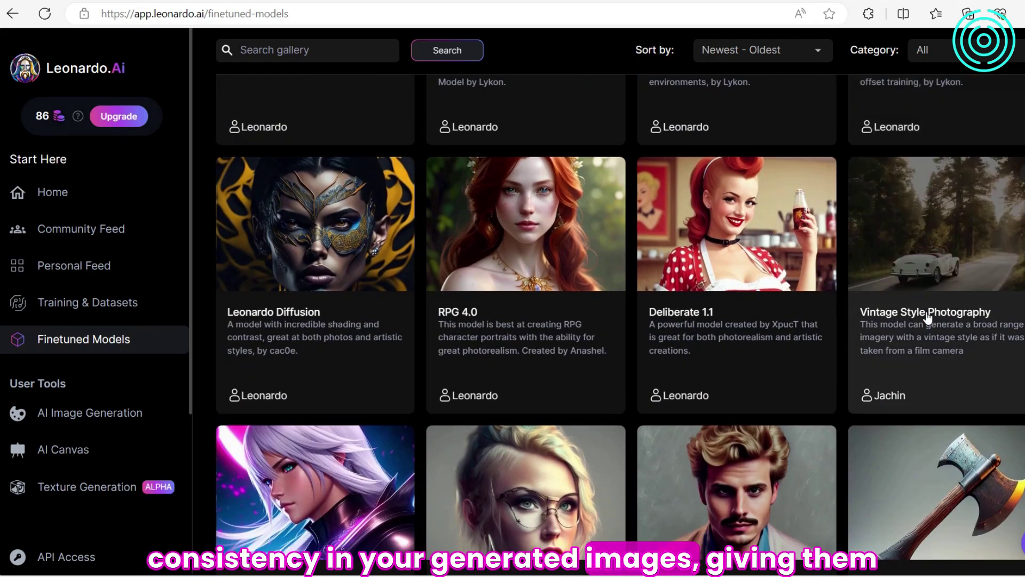
scroll(928, 318, down, 9)
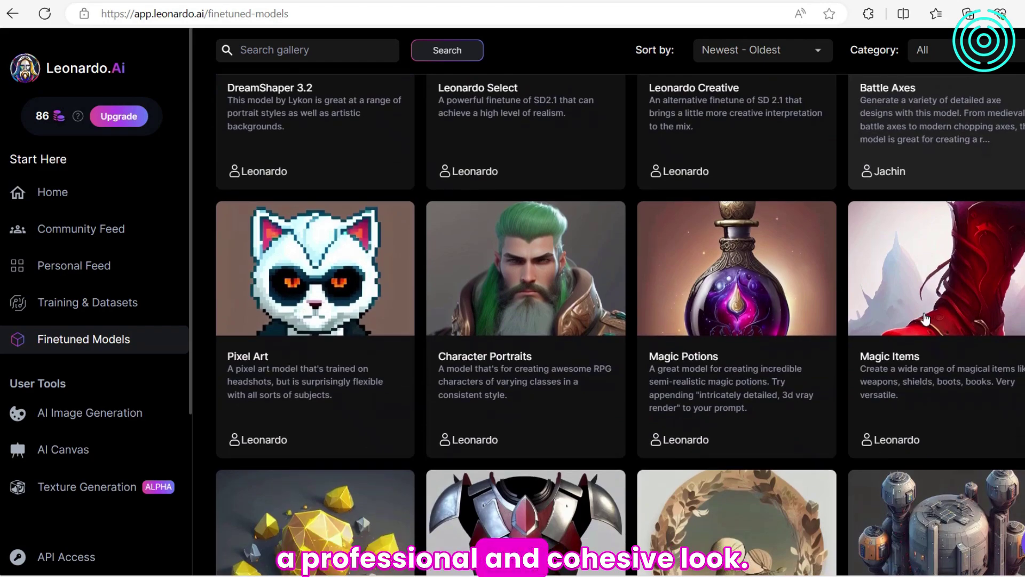
scroll(926, 319, down, 5)
scroll(927, 319, down, 3)
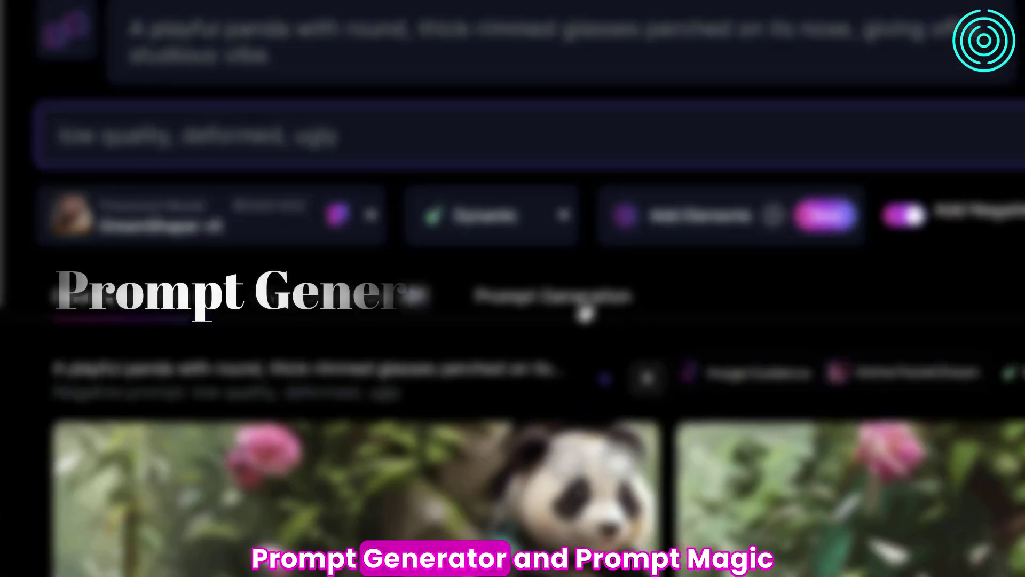
Show the Prompt Generation idea generator and switch on Prompt Magic V2.
click(598, 314)
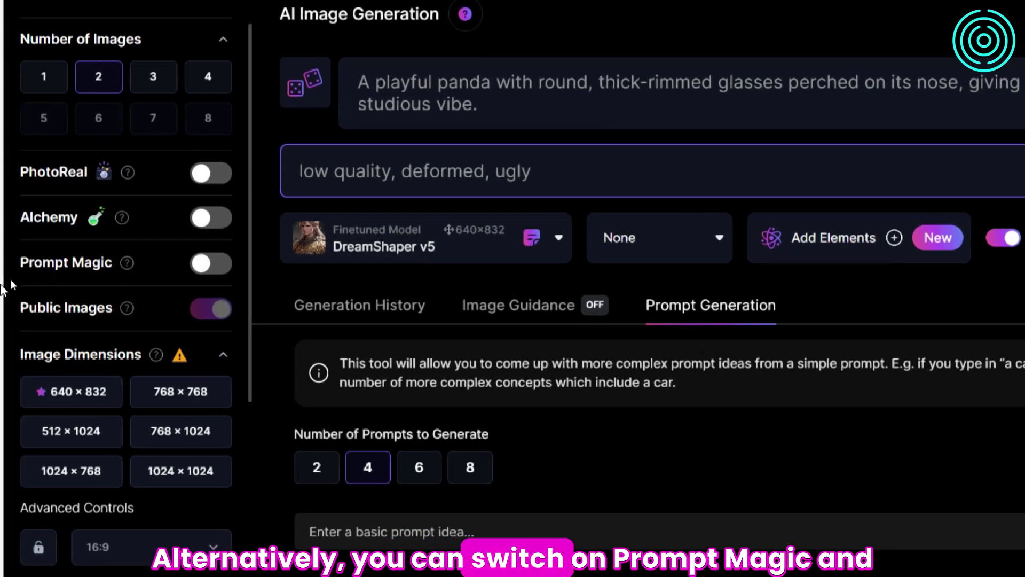
click(213, 265)
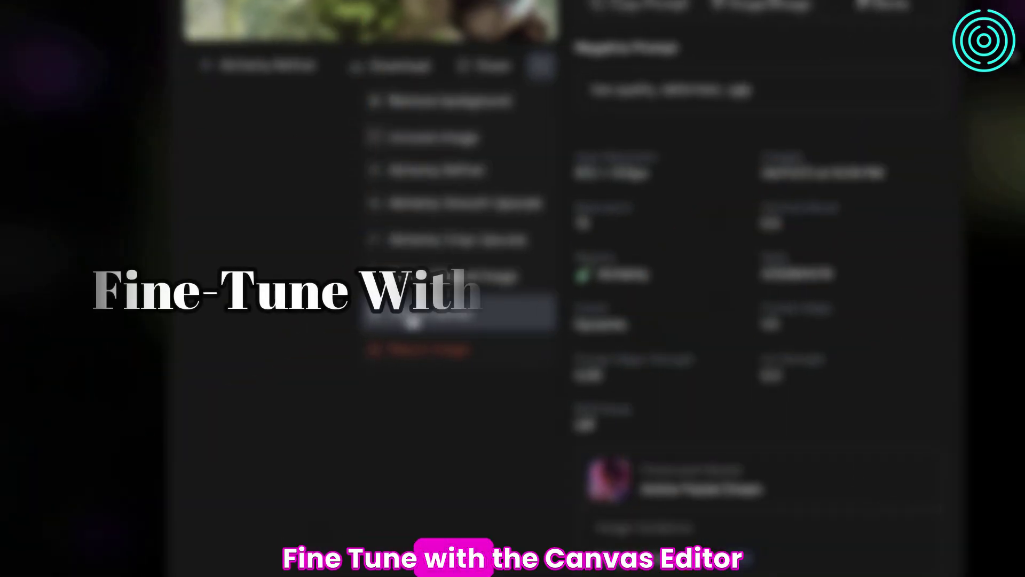
Open the panda in Canvas Editor, generate bigger eyes, and erase a patch on its left.
click(409, 317)
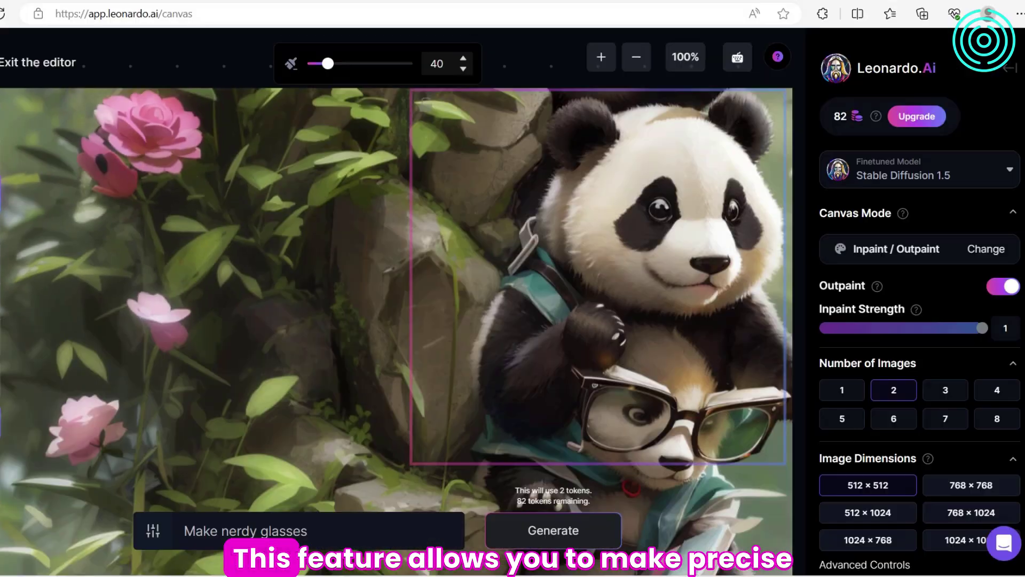
drag(620, 214, 769, 214)
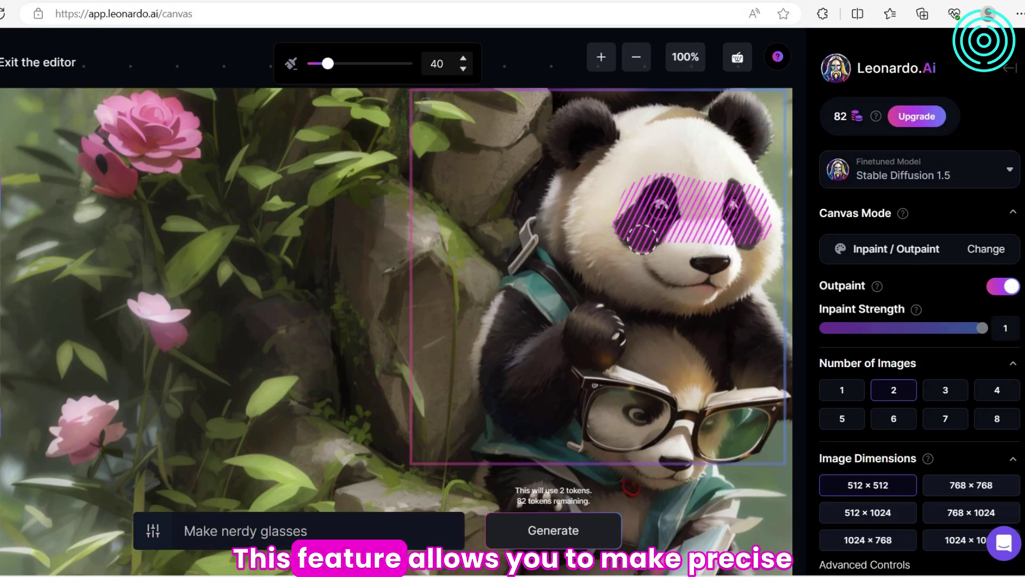
scroll(919, 374, down, 5)
scroll(940, 356, up, 1)
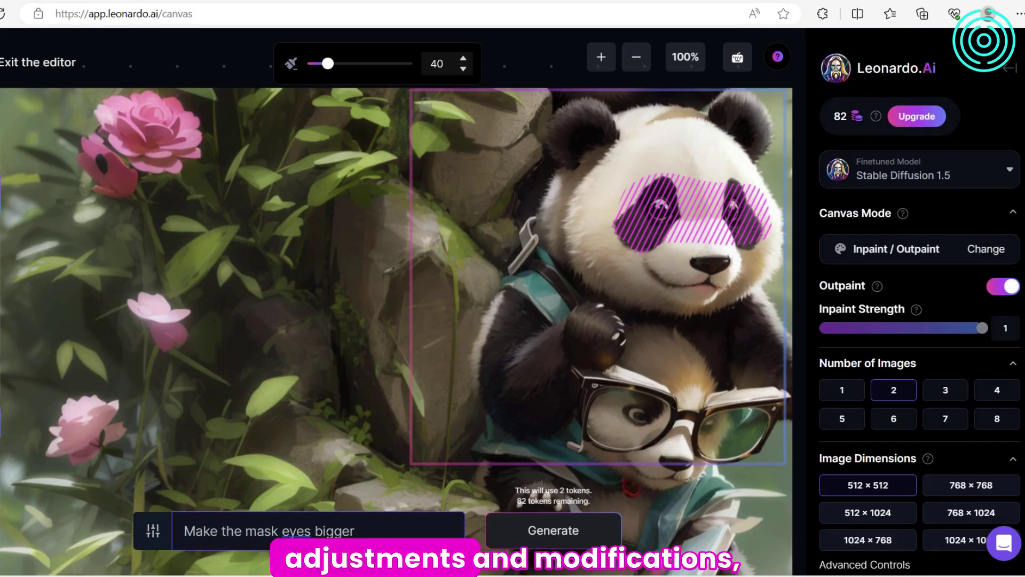
click(573, 531)
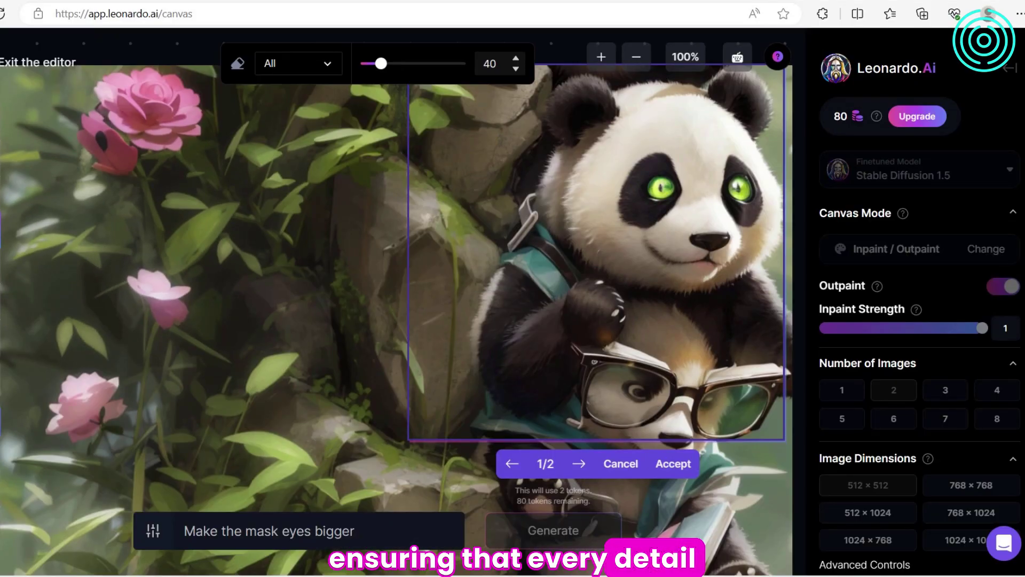
mouse_move(166, 245)
mouse_down()
mouse_move(91, 368)
mouse_move(39, 426)
mouse_move(299, 550)
mouse_up()
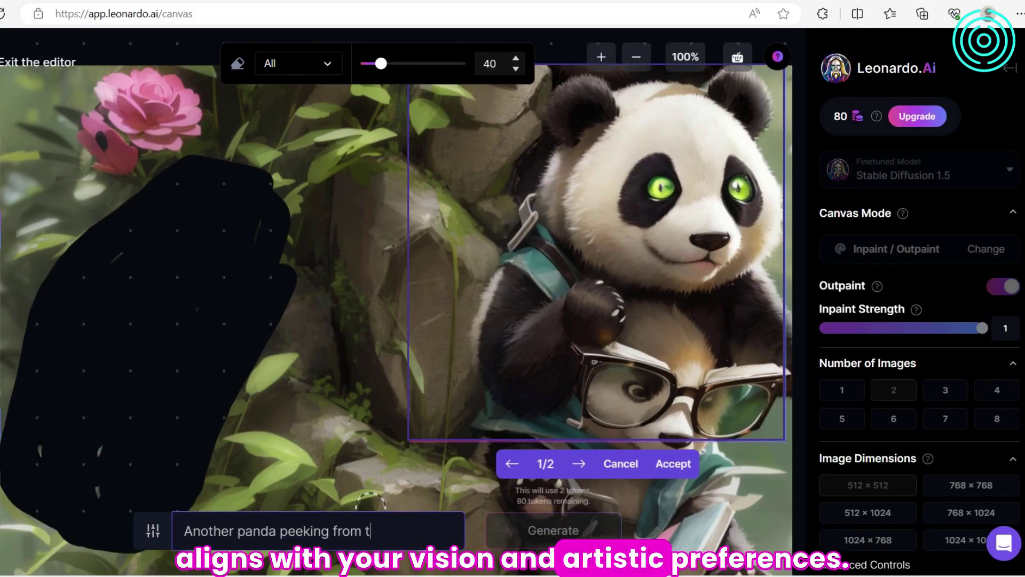
text(sed are)
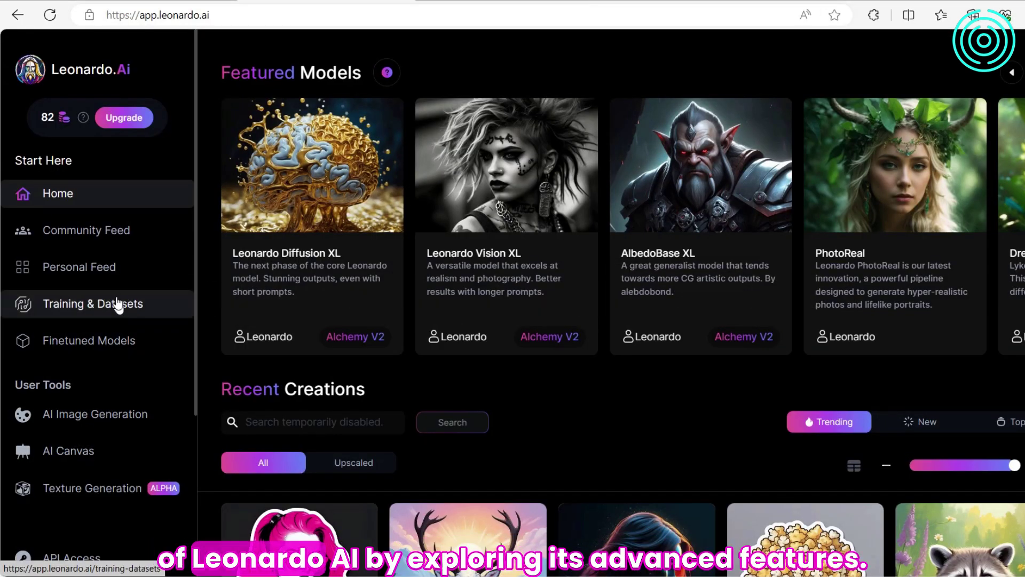
Open 3D Texture Generation and step through its introduction slides to the end.
scroll(110, 302, down, 3)
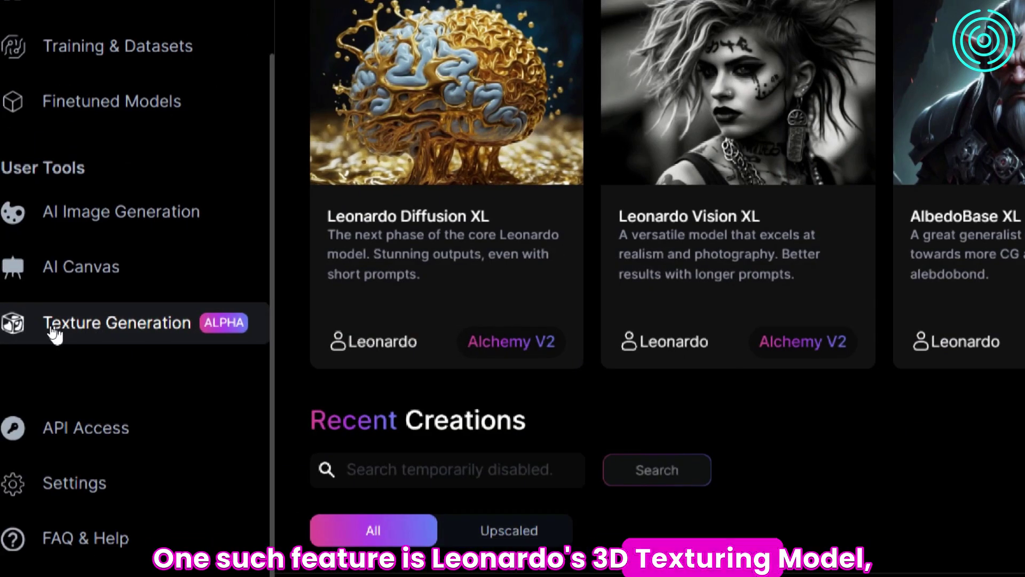
click(55, 334)
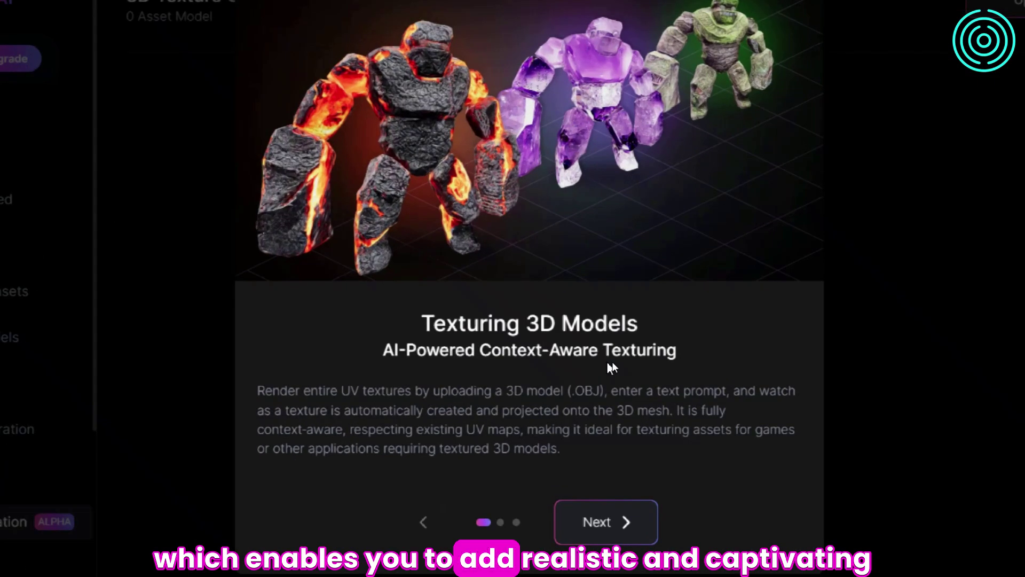
click(622, 522)
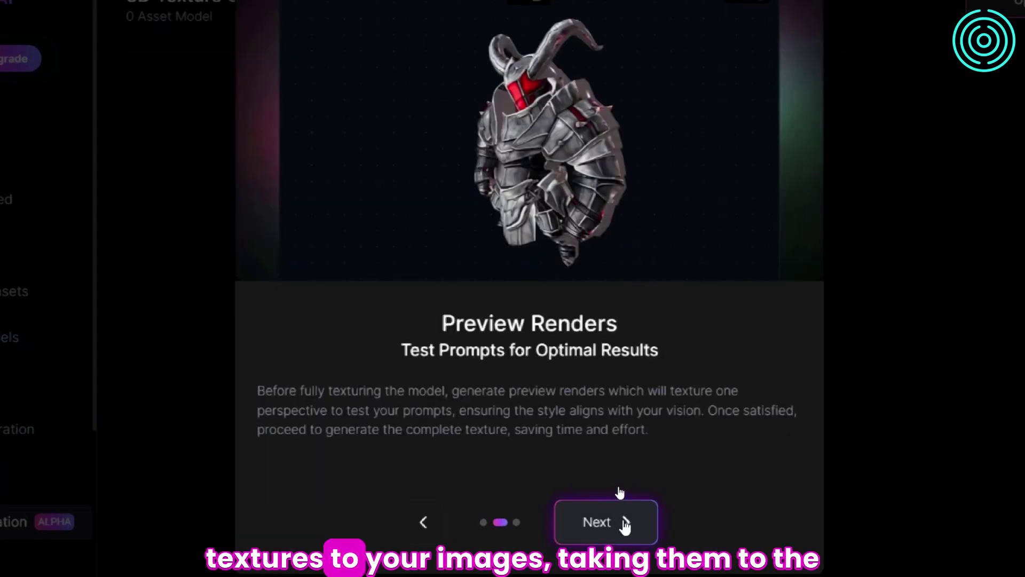
click(624, 524)
click(626, 523)
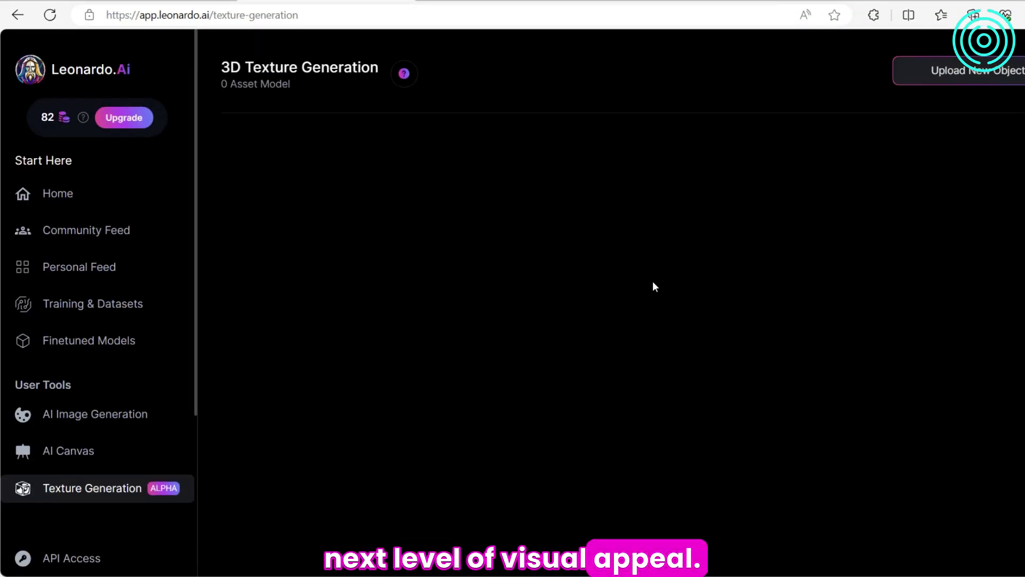
Upload a new 3D object by picking a model file from the computer.
click(959, 70)
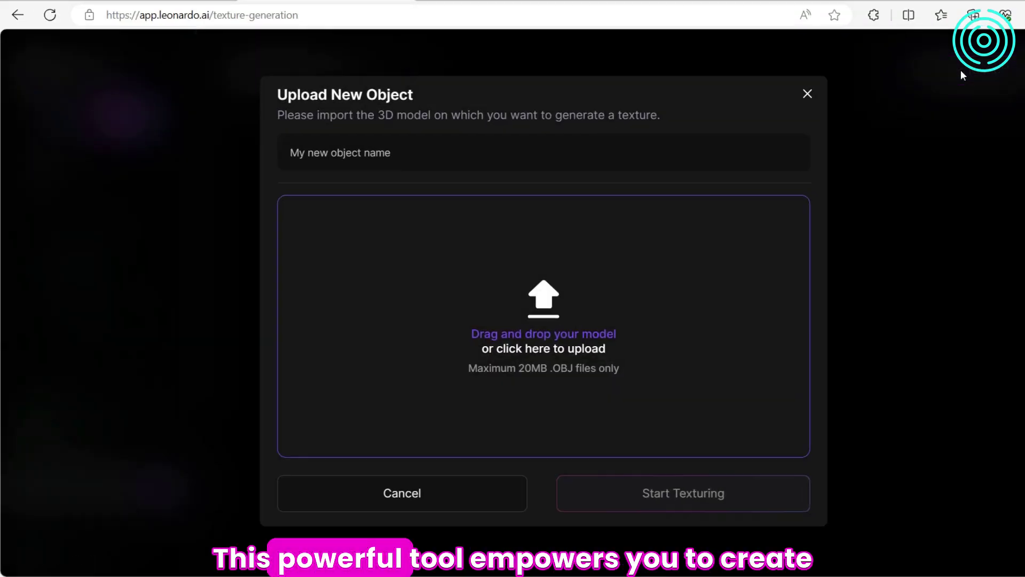
click(542, 325)
double_click(281, 284)
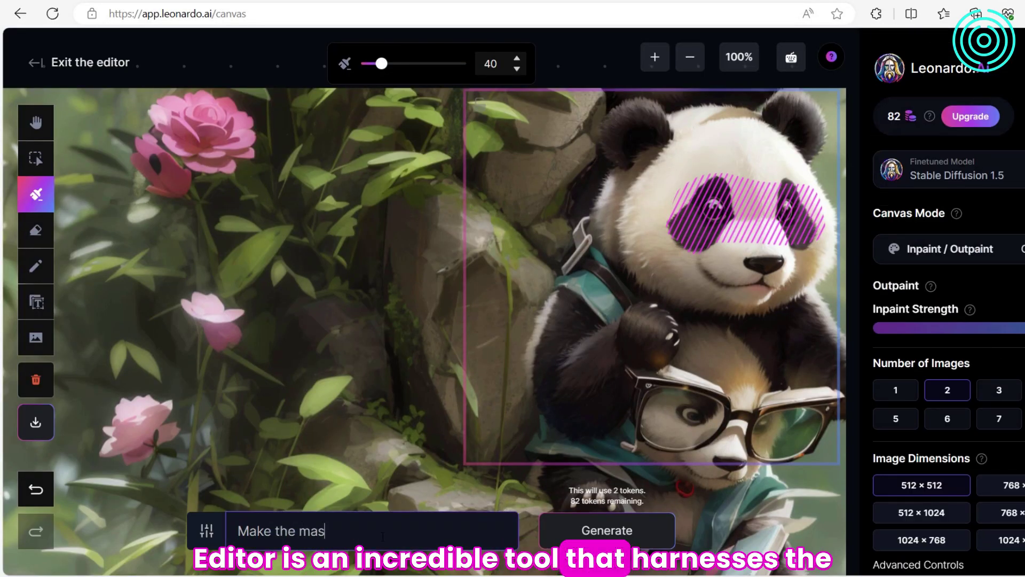
Regenerate the bigger eyes, erase a patch left of the panda, and enter 'Another panda peeking'.
click(626, 532)
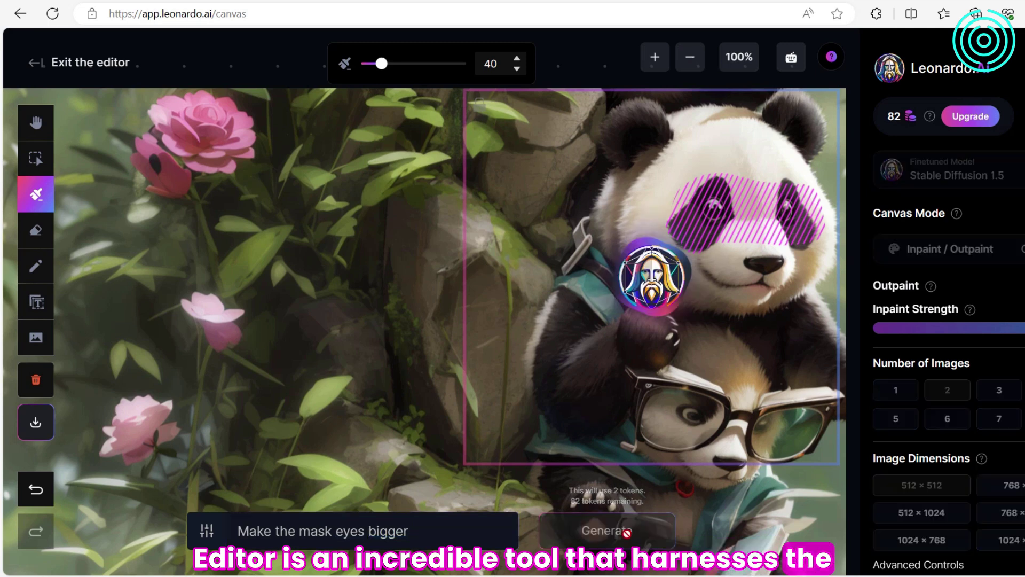
scroll(304, 369, down, 1)
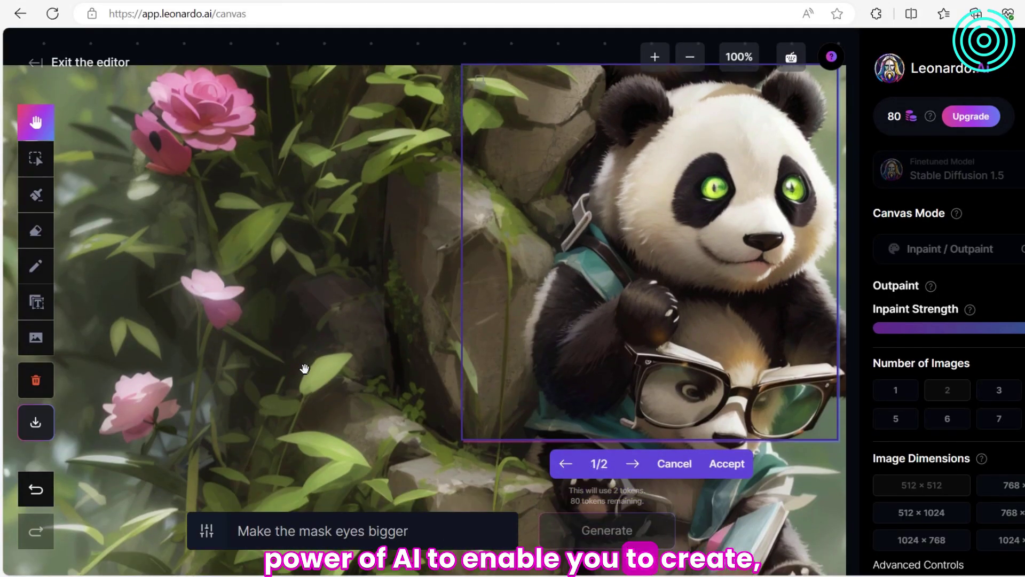
key(e)
mouse_move(240, 241)
mouse_down()
mouse_move(110, 435)
mouse_move(94, 425)
mouse_move(341, 502)
mouse_up()
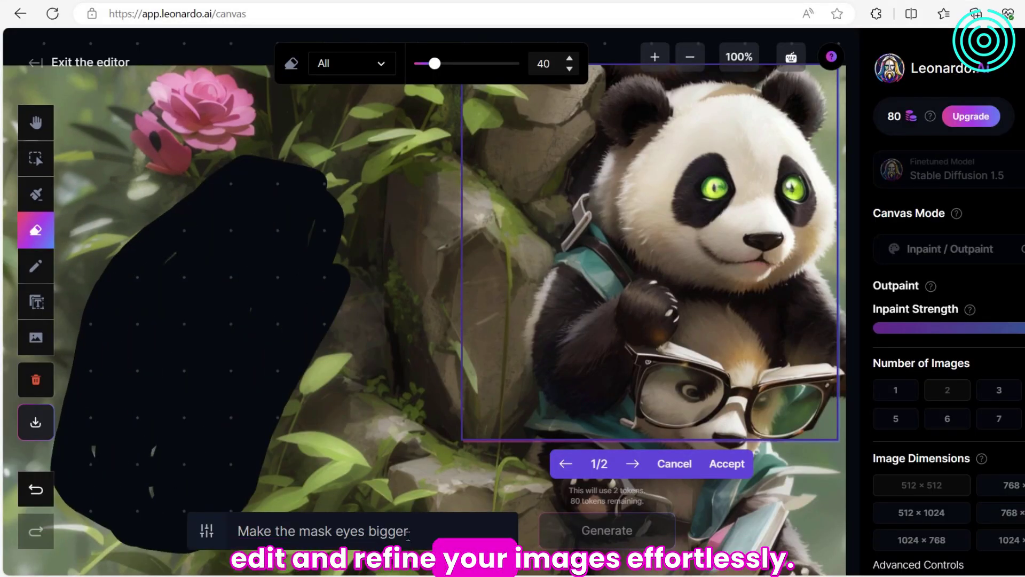
text(Another panda peeking)
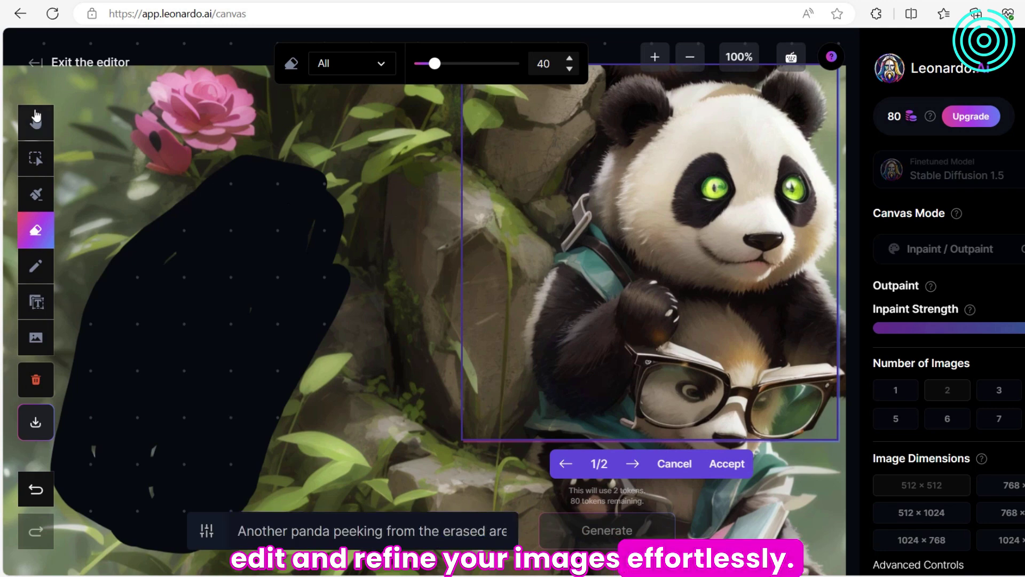
Place the generation frame over the erased patch, generate the peeking panda, and accept it.
click(35, 115)
mouse_move(320, 267)
mouse_down()
mouse_move(431, 401)
mouse_move(386, 240)
mouse_up()
scroll(673, 430, down, 2)
drag(673, 431, 691, 446)
click(710, 428)
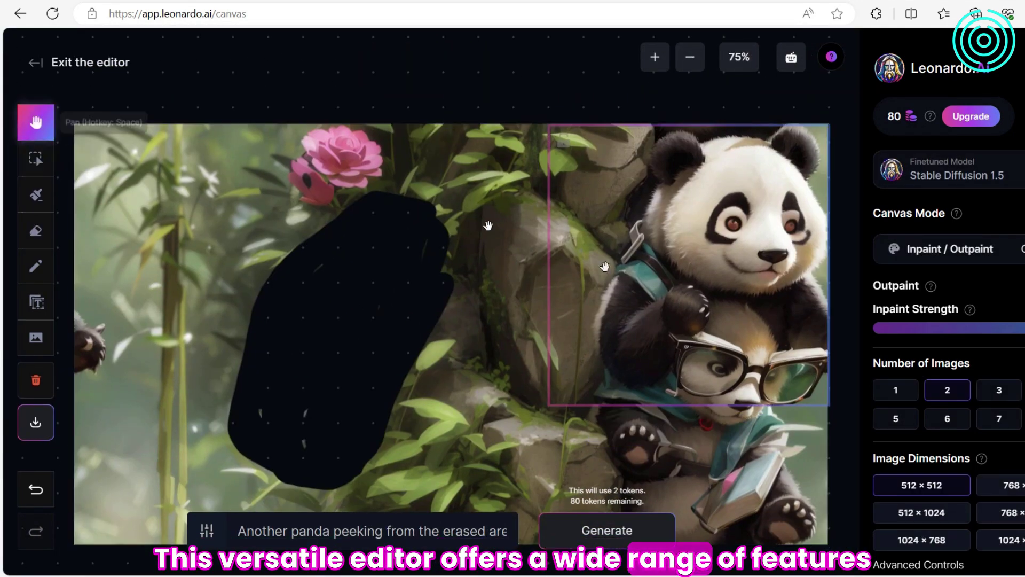
key(v)
drag(390, 283, 338, 336)
click(622, 531)
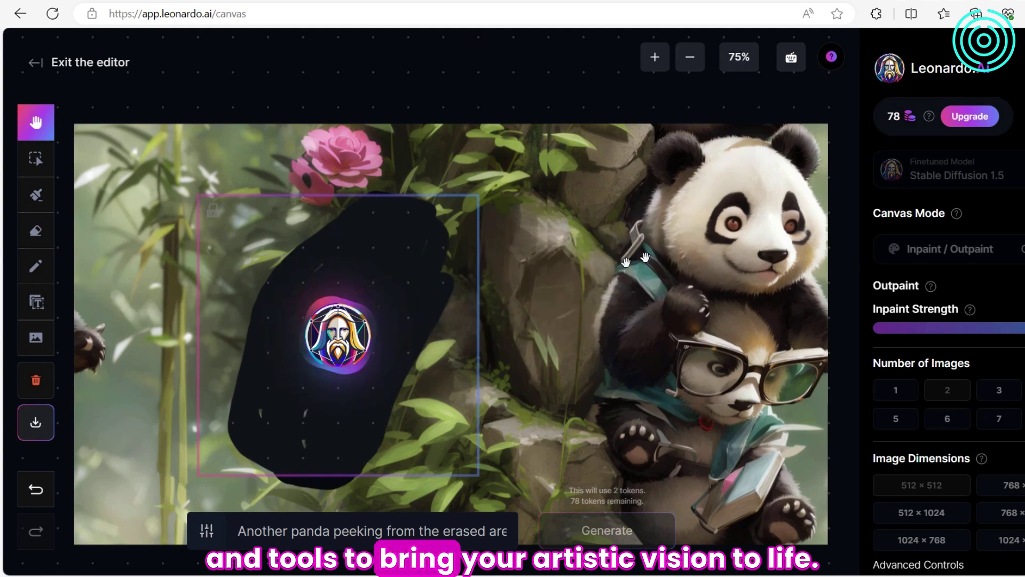
click(419, 279)
Replace the prompt with 'change the color' and move the frame to the image's left edge.
scroll(945, 321, down, 3)
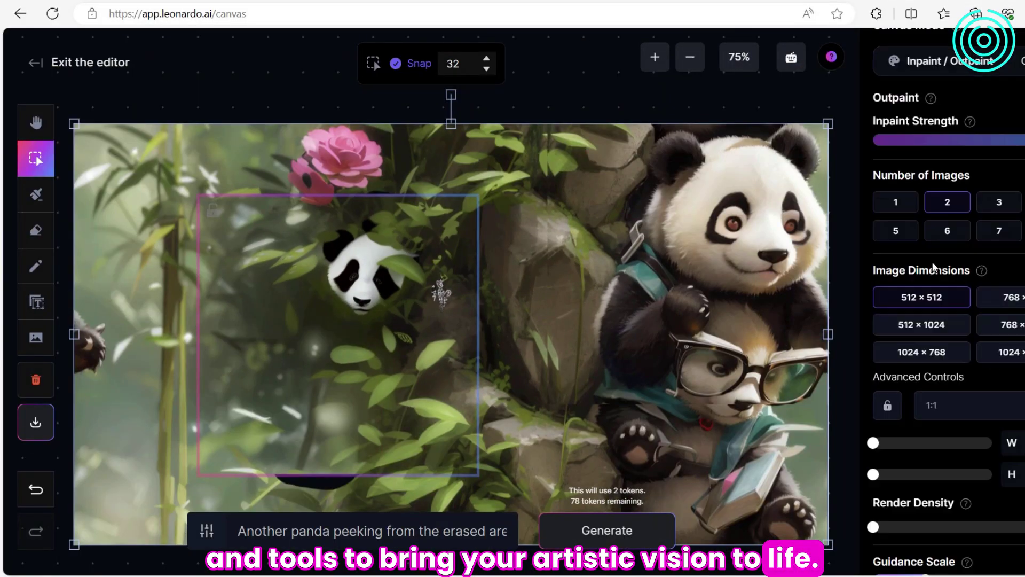
scroll(945, 320, up, 3)
drag(402, 314, 595, 314)
triple_click(483, 531)
text(change the color)
drag(472, 339, 156, 390)
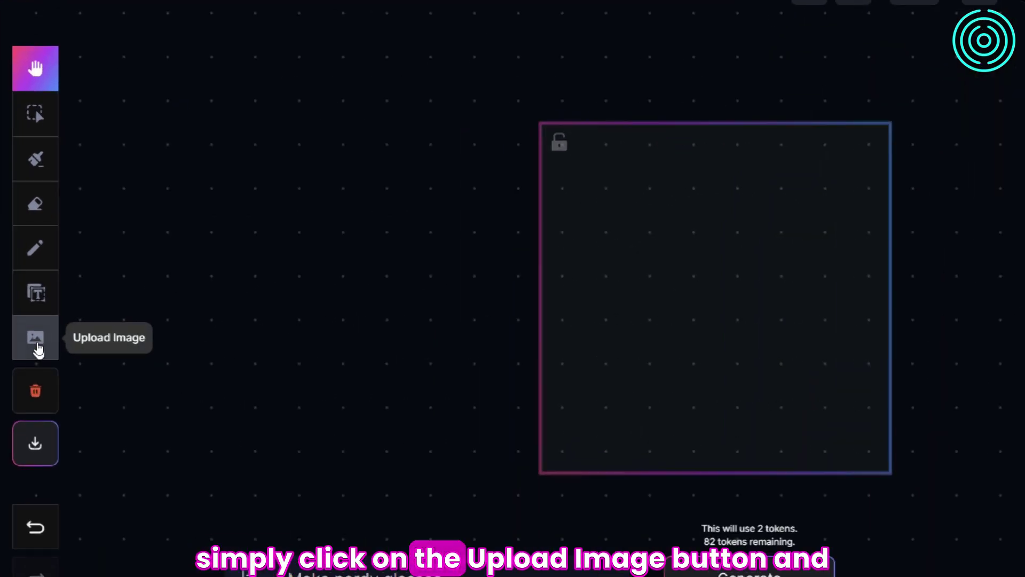
Add a previous glasses-panda generation to the canvas and drag the generation frame onto the panda.
click(37, 346)
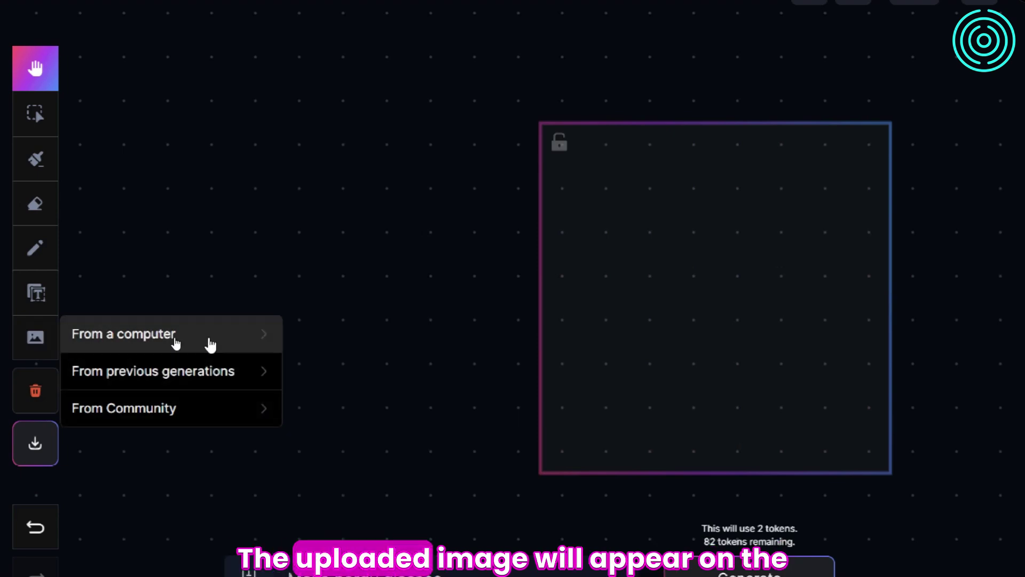
click(216, 372)
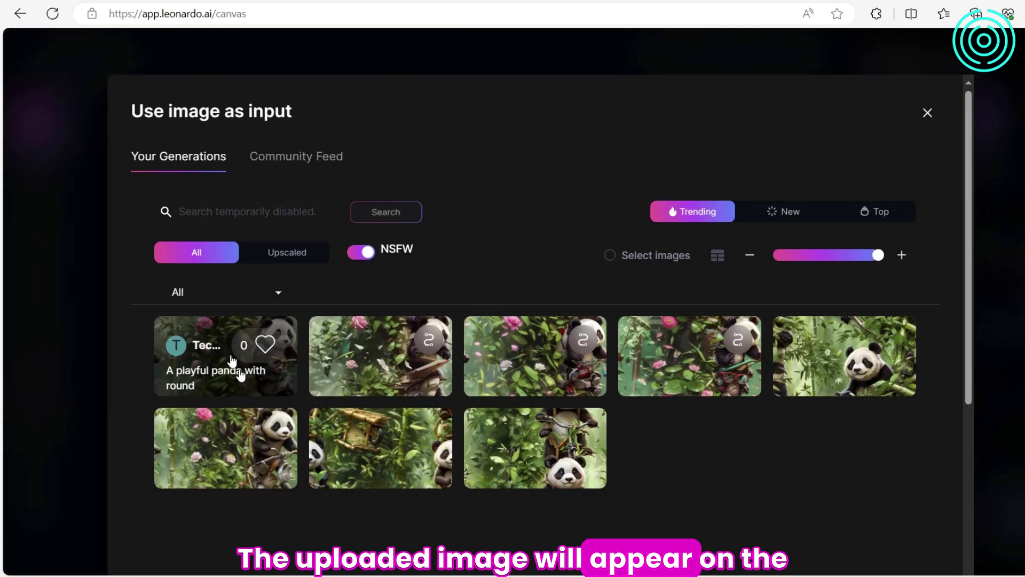
click(233, 363)
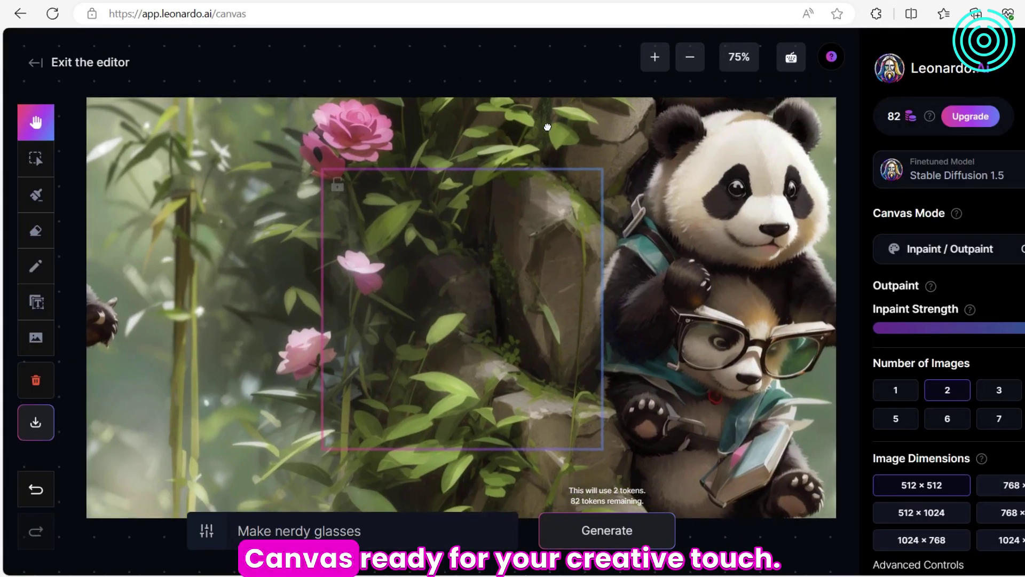
drag(547, 126, 528, 126)
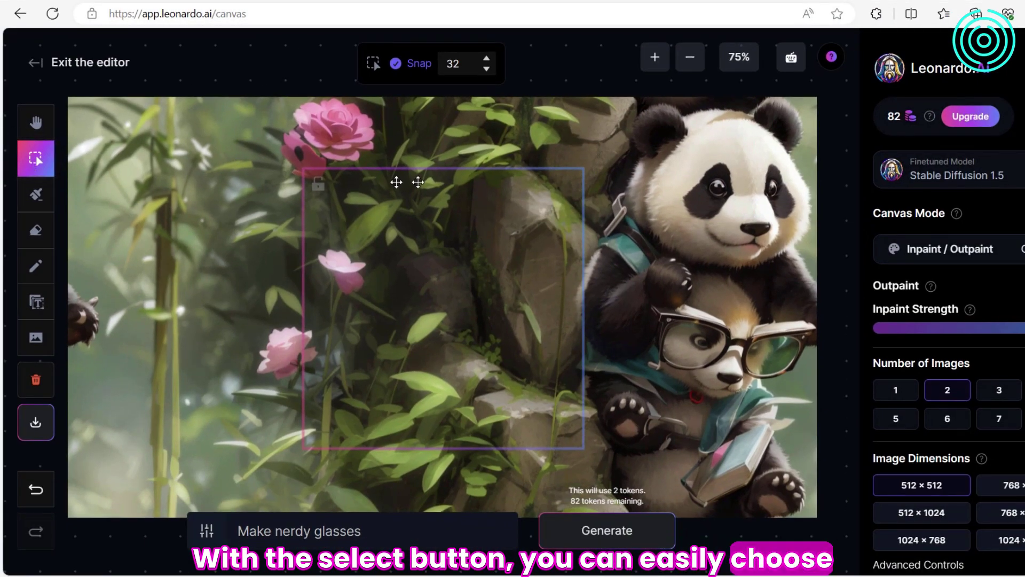
drag(458, 188, 693, 126)
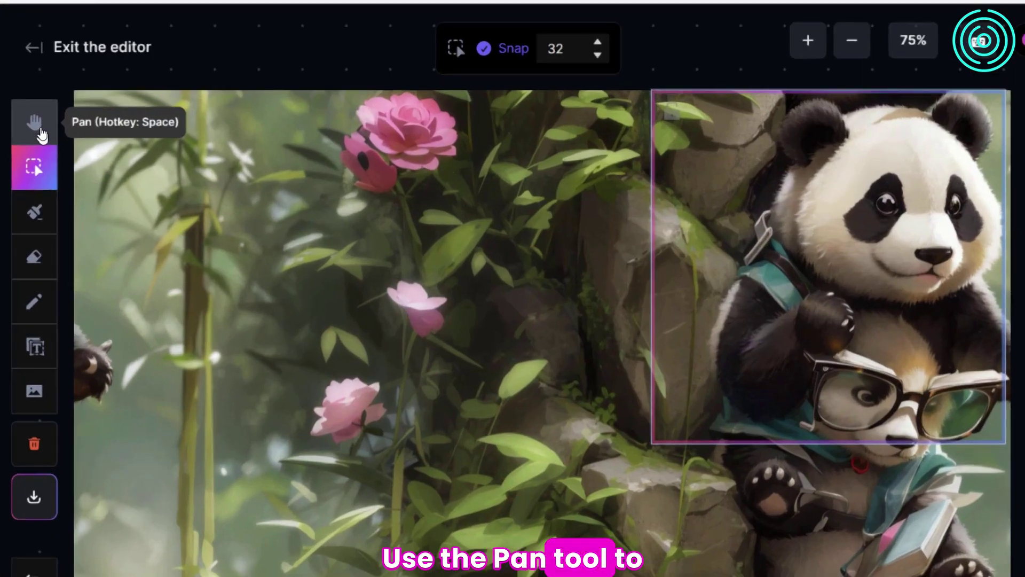
Pan the canvas around the glasses-panda image with the Pan tool.
click(39, 128)
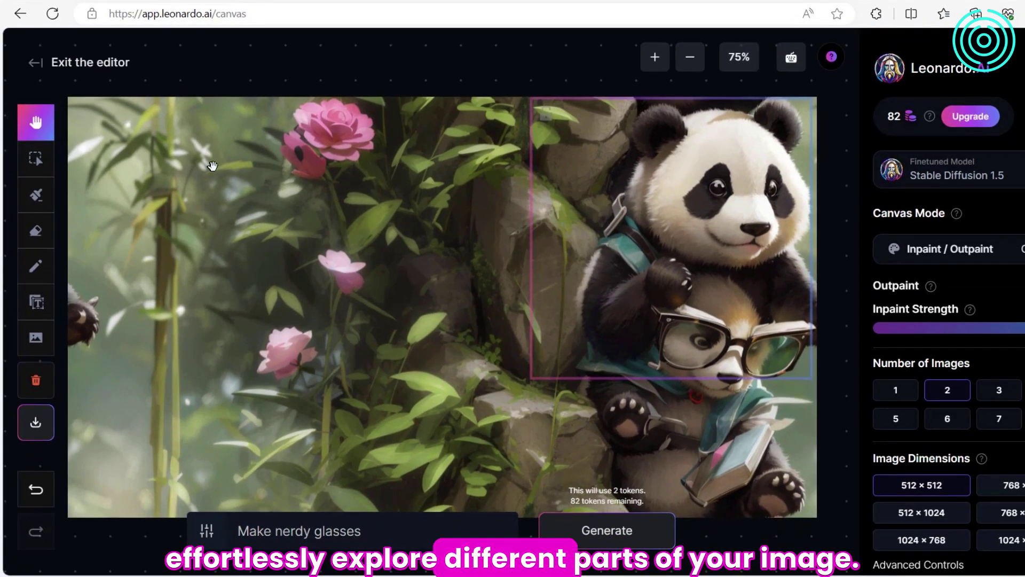
drag(271, 199, 292, 248)
drag(243, 223, 375, 128)
drag(339, 315, 217, 227)
drag(413, 306, 417, 430)
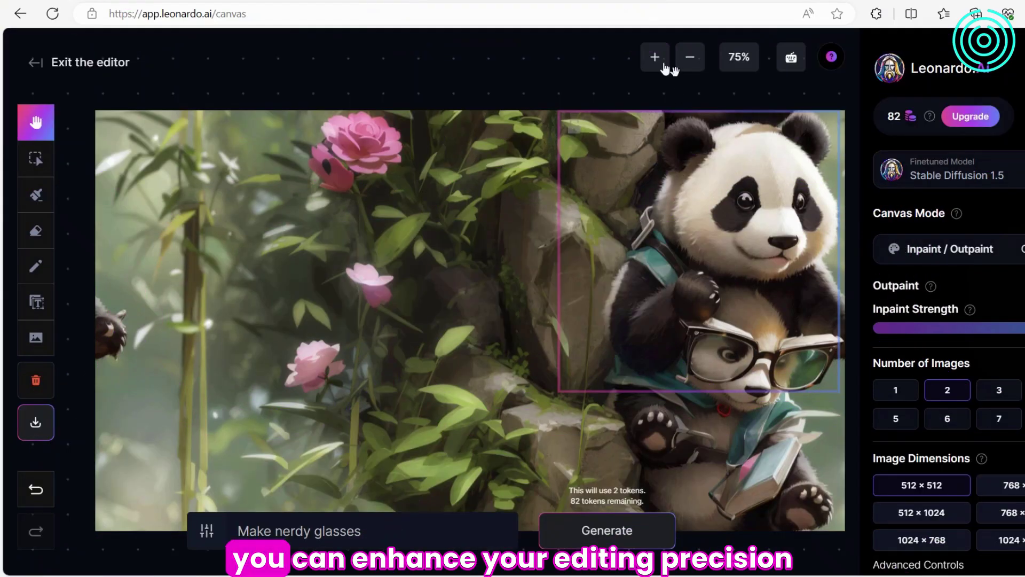
Zoom in through 100% to 125%, centring the view on the panda's face.
click(655, 58)
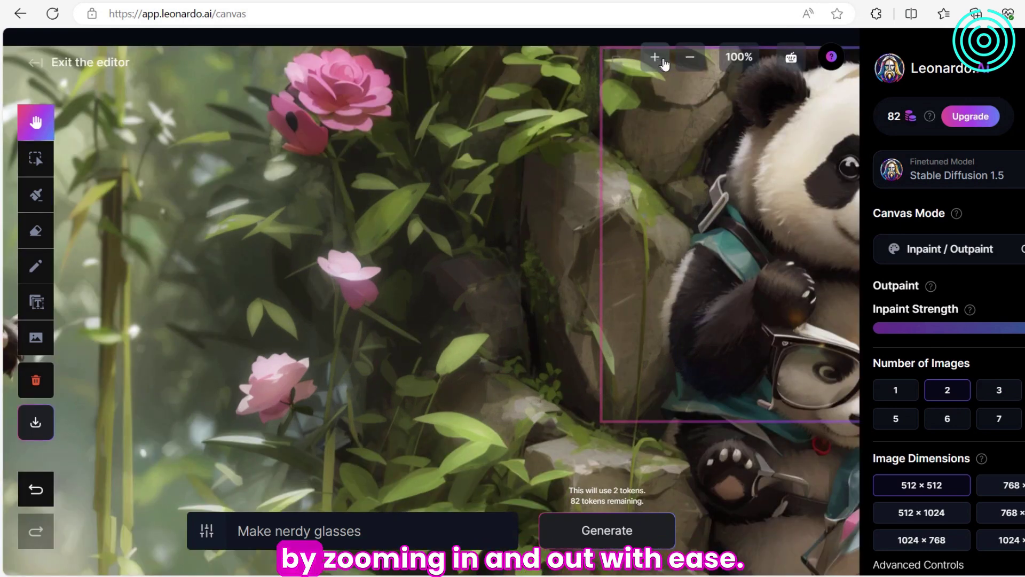
drag(648, 119, 559, 212)
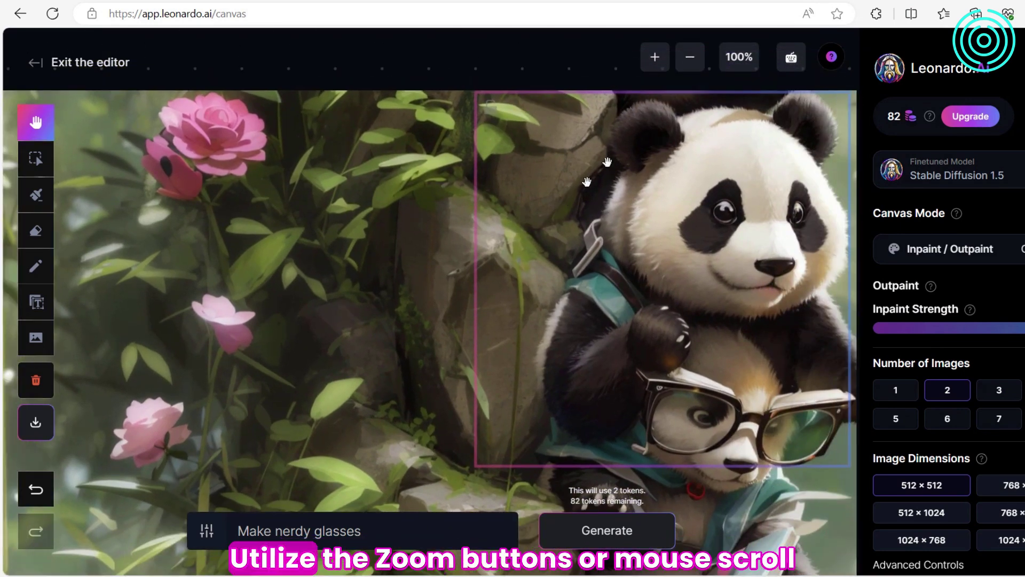
click(655, 58)
drag(683, 143, 588, 177)
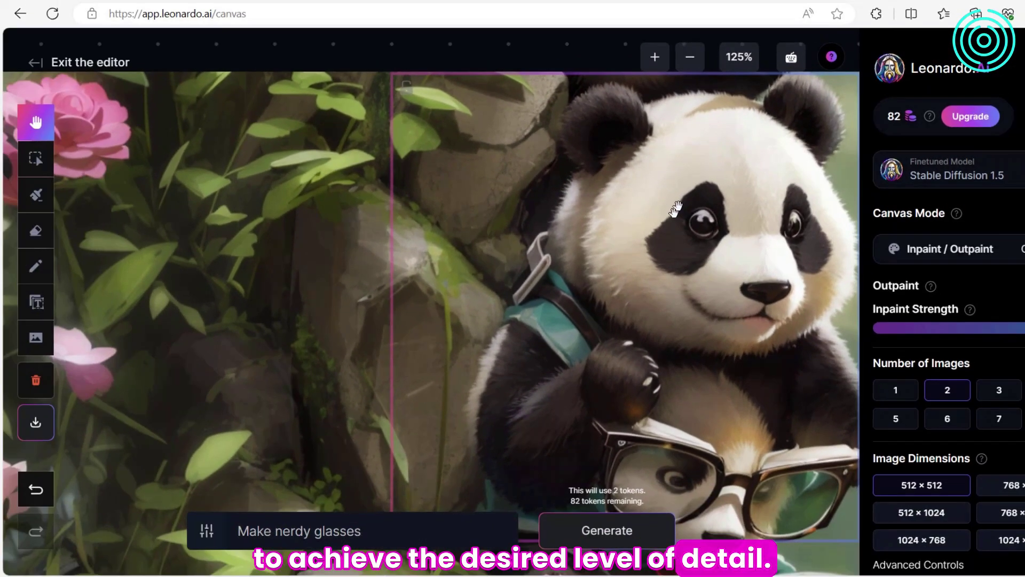
click(650, 17)
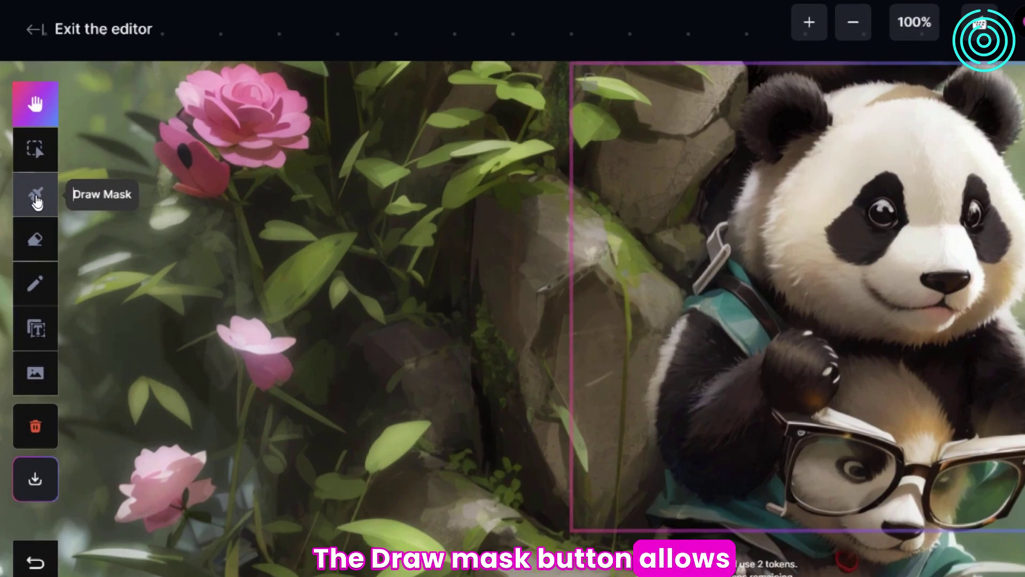
Mask both of the panda's eyes with the Inpaint brush and regenerate them.
click(36, 198)
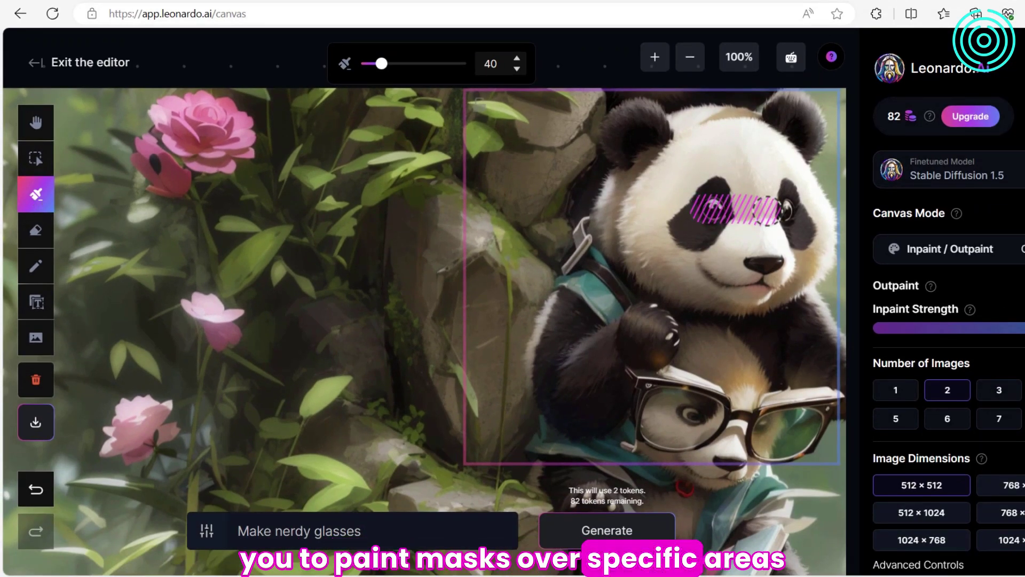
drag(766, 211, 753, 214)
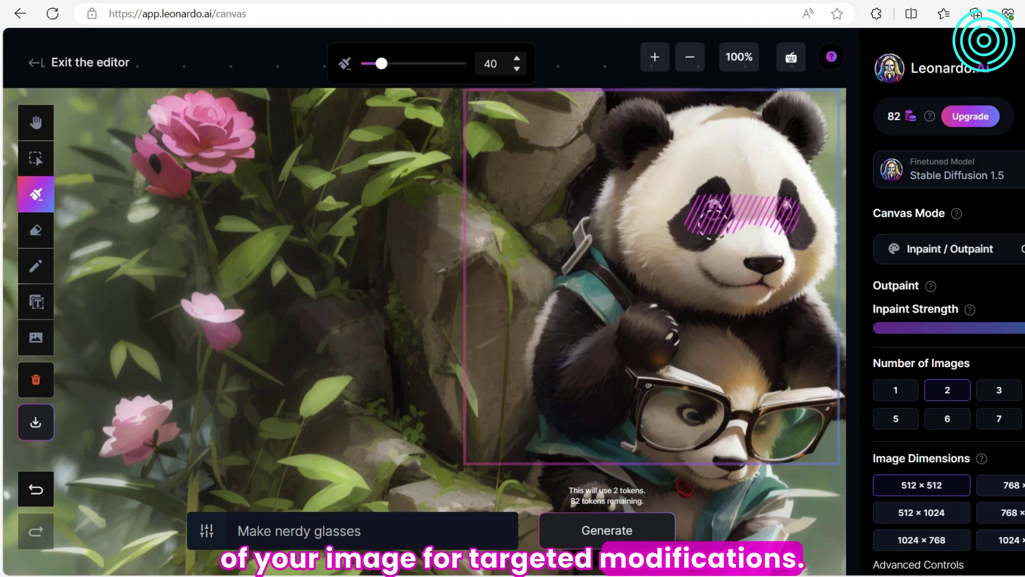
drag(788, 198, 814, 214)
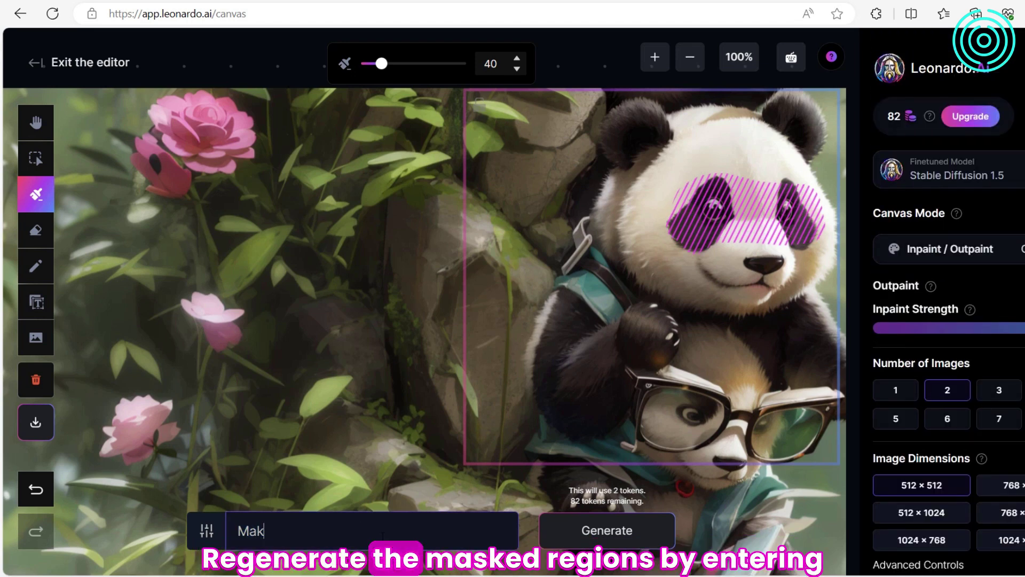
click(626, 533)
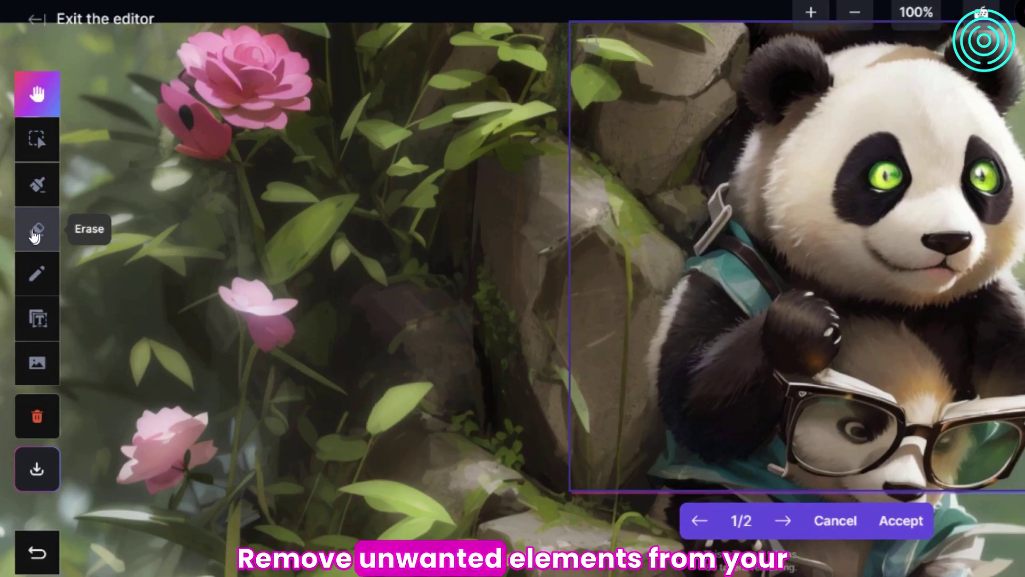
Erase a patch of the left forest and generate 'Another panda peeking' there, viewing both options.
click(35, 233)
mouse_move(120, 443)
mouse_down()
mouse_move(234, 298)
mouse_move(162, 334)
mouse_move(182, 217)
mouse_move(315, 363)
mouse_up()
triple_click(408, 529)
text(Another panda peeking from the erased are)
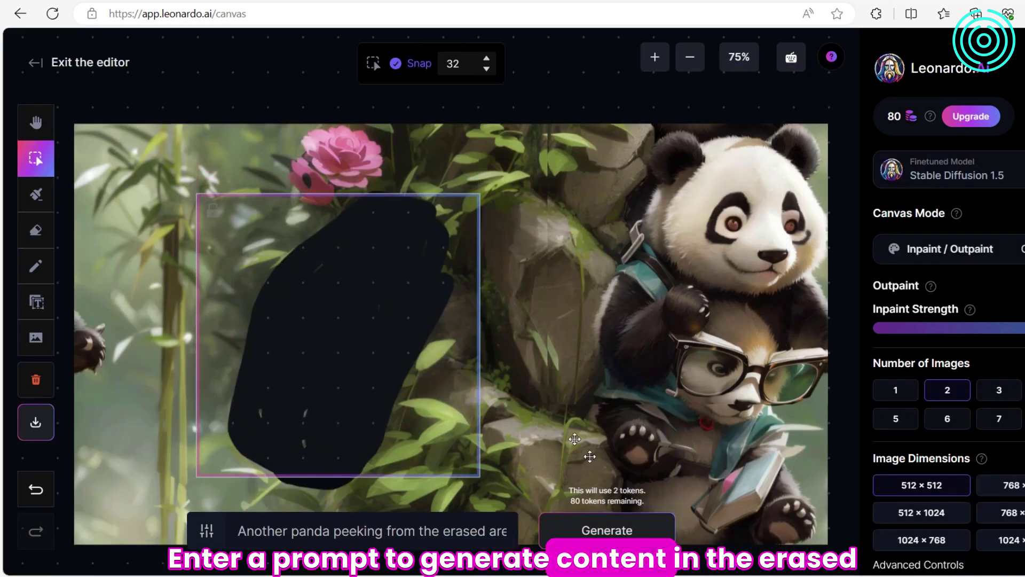
click(620, 530)
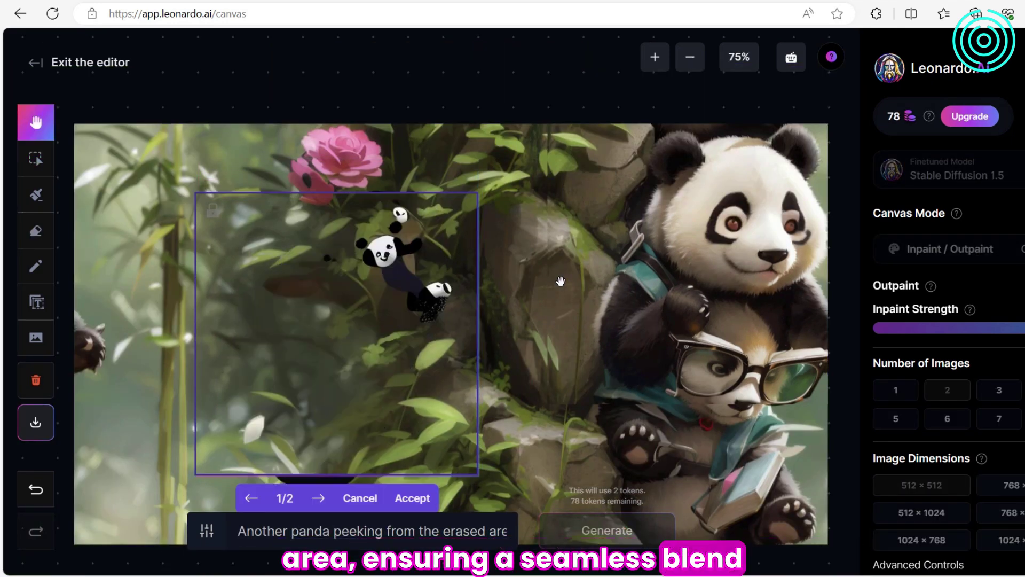
click(321, 499)
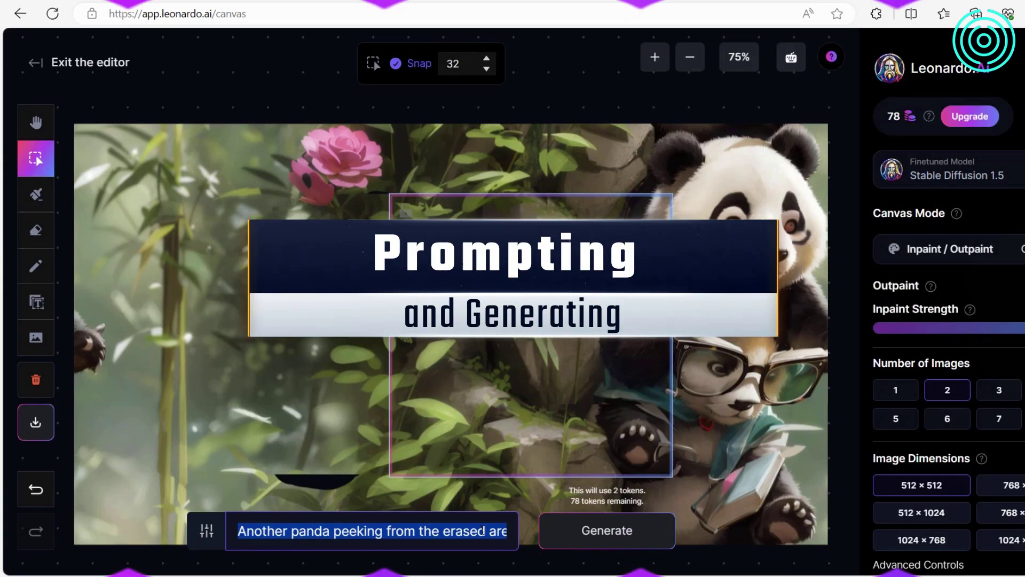
Generate 'lion riding a bike' in a frame at the left edge, then open the negative prompt box.
text(change the color)
triple_click(482, 530)
drag(473, 340, 158, 393)
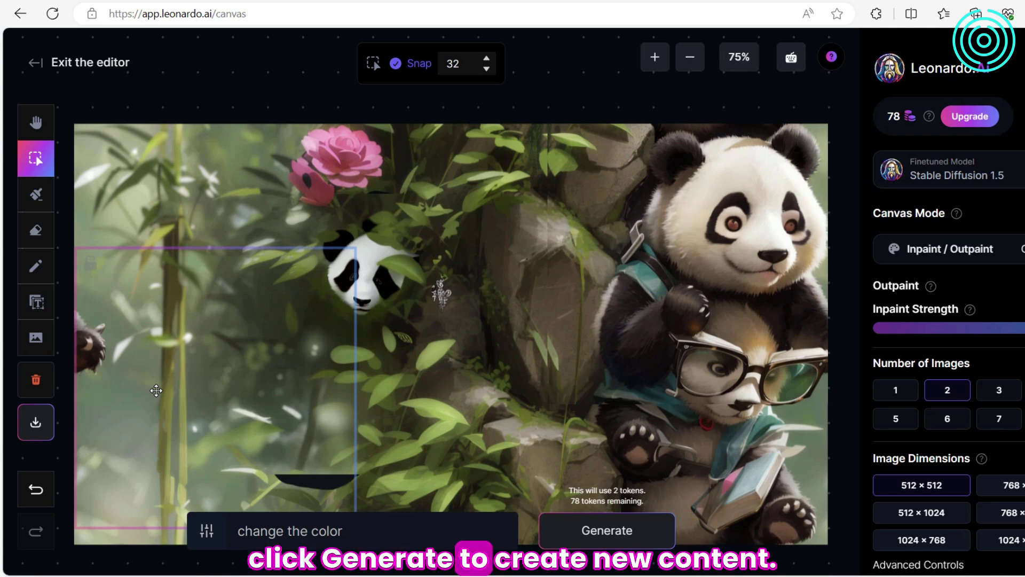
text(ike)
click(586, 528)
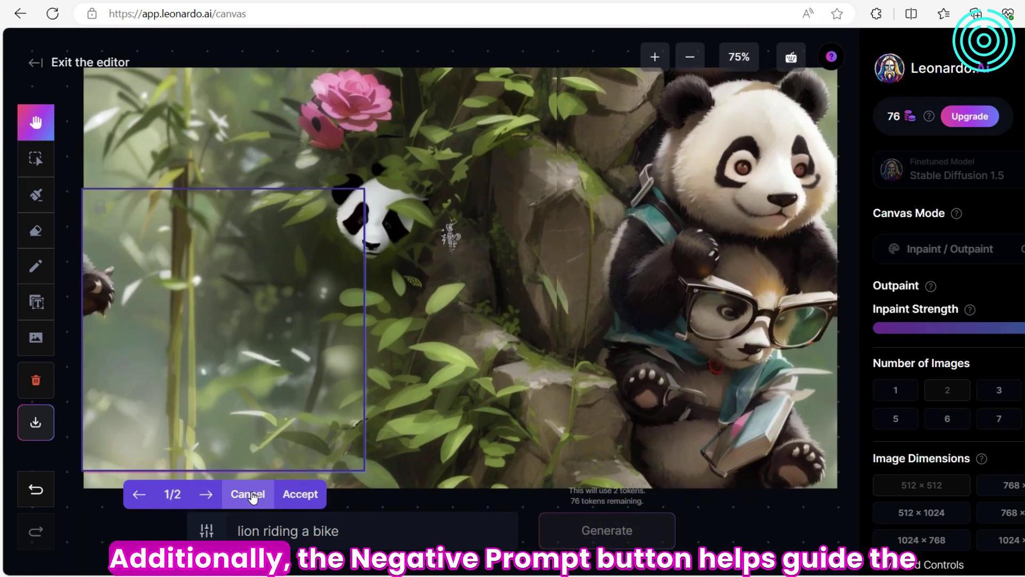
drag(464, 390, 441, 397)
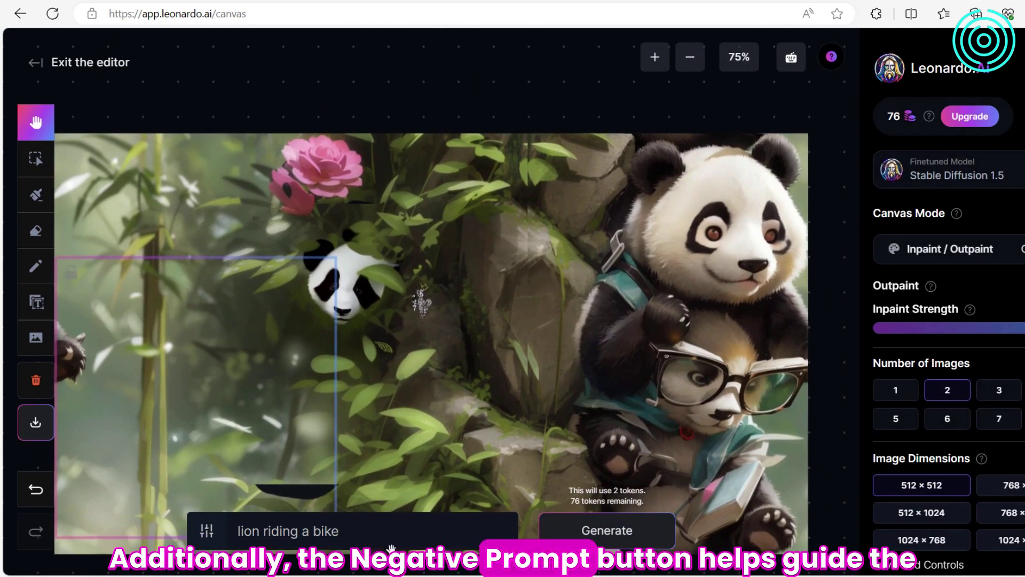
click(210, 536)
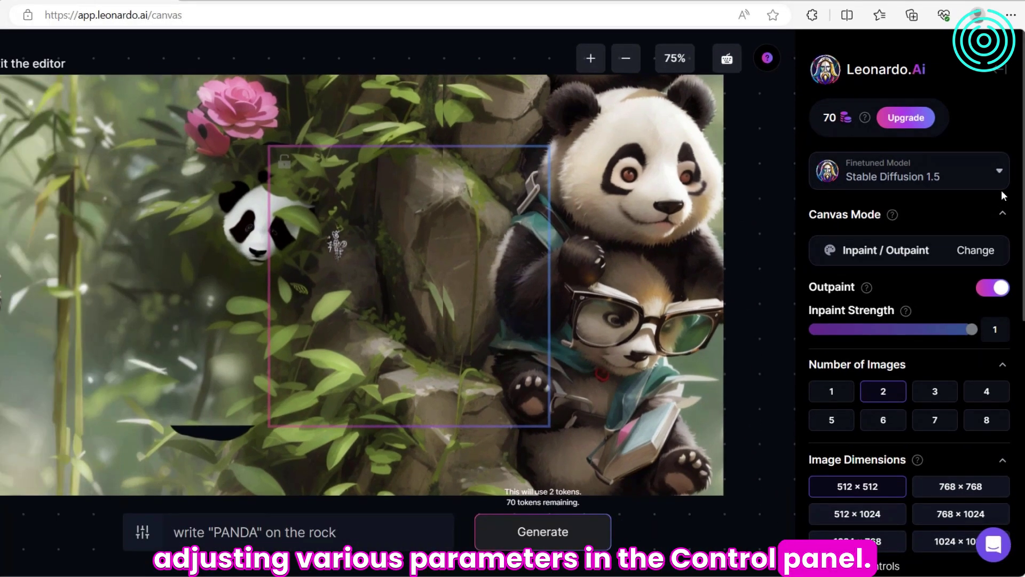
scroll(1003, 196, down, 3)
scroll(879, 230, down, 2)
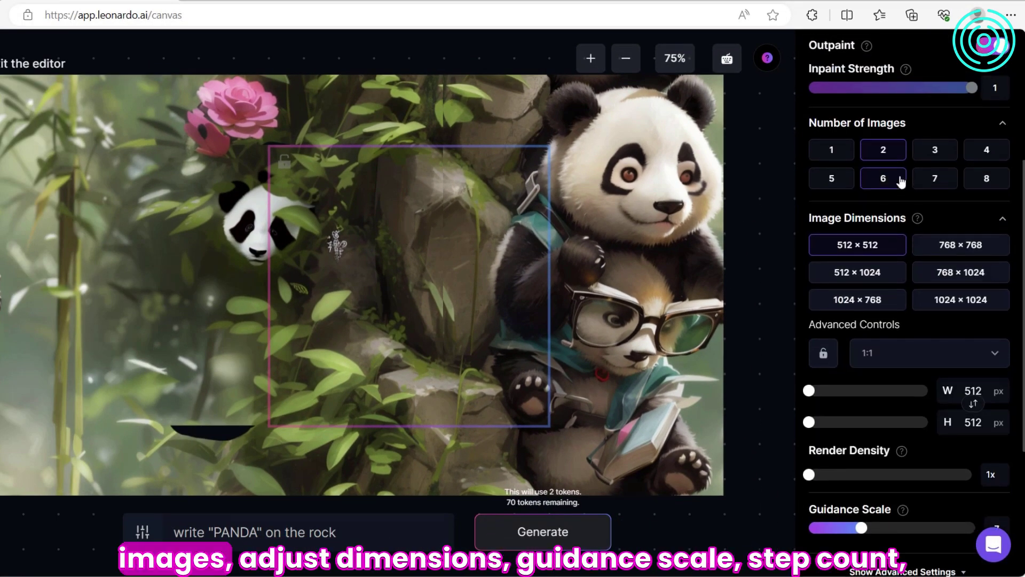
scroll(900, 178, up, 2)
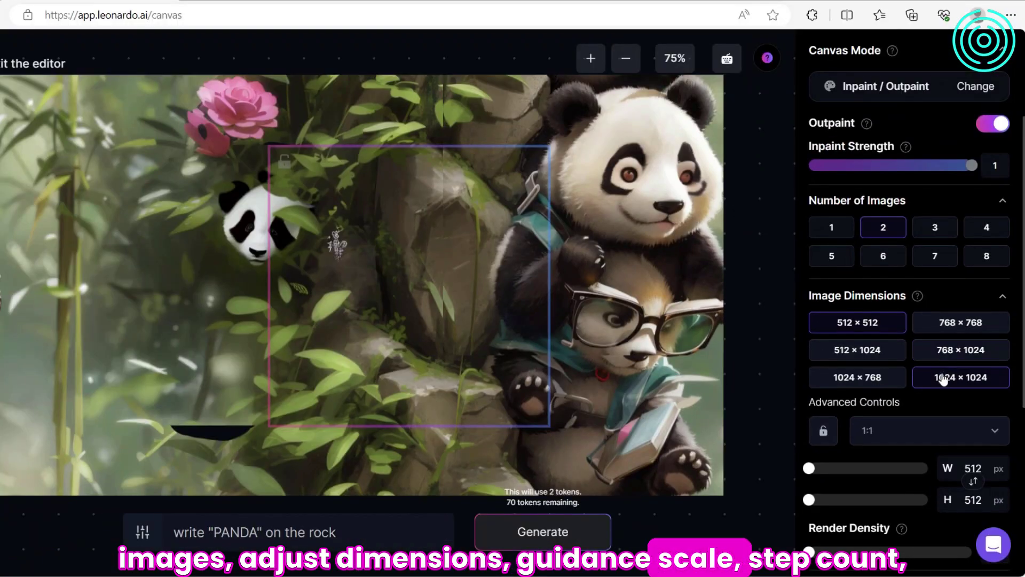
scroll(946, 377, down, 5)
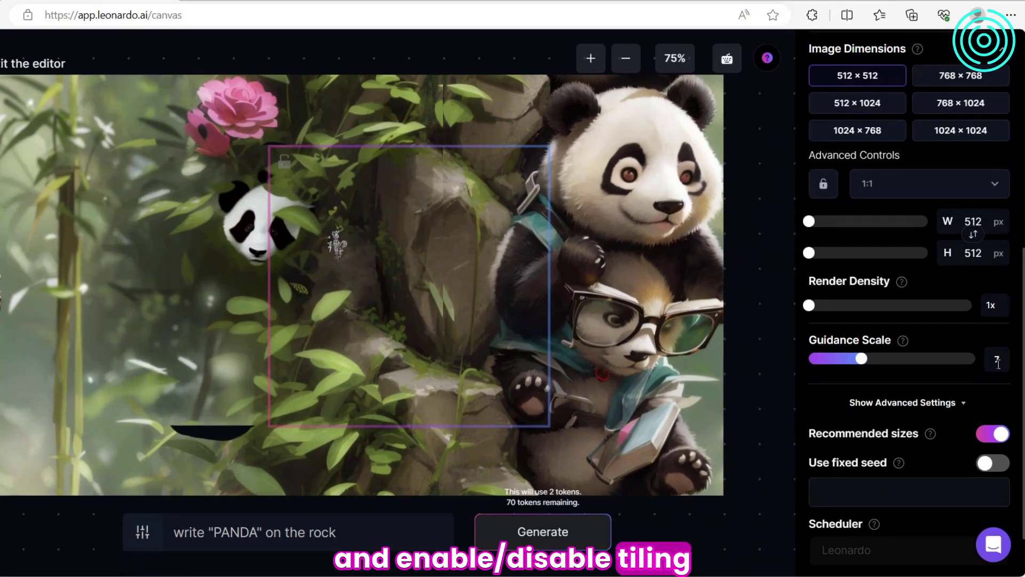
scroll(981, 377, down, 2)
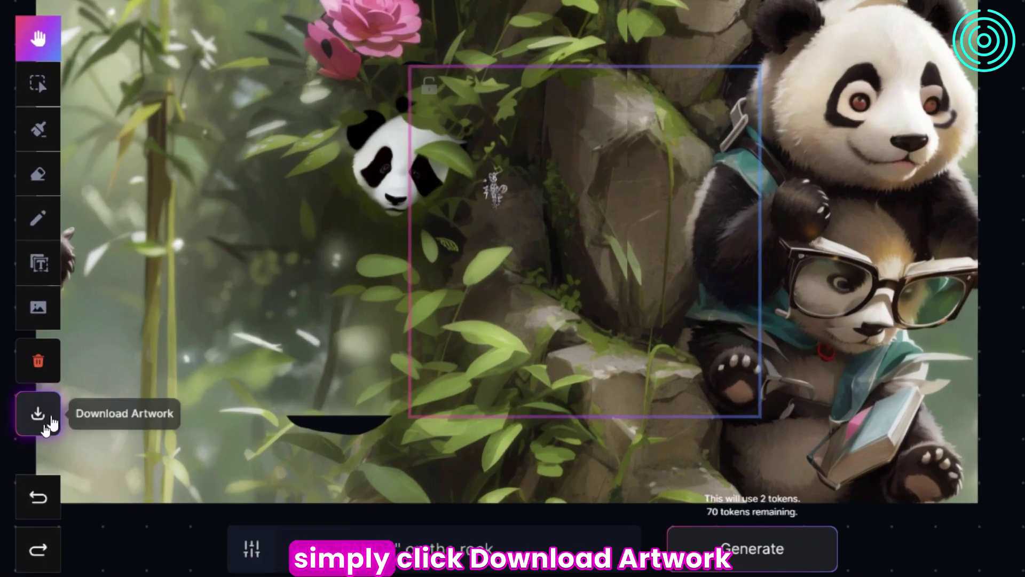
Download the canvas artwork, then undo and redo the recent erase strokes and frame move.
click(40, 422)
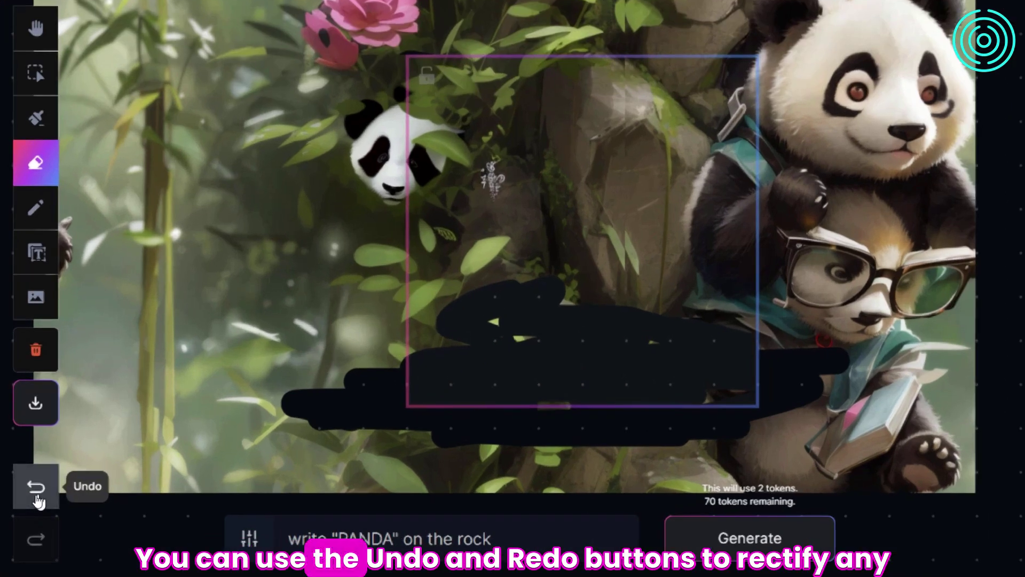
click(35, 499)
click(36, 499)
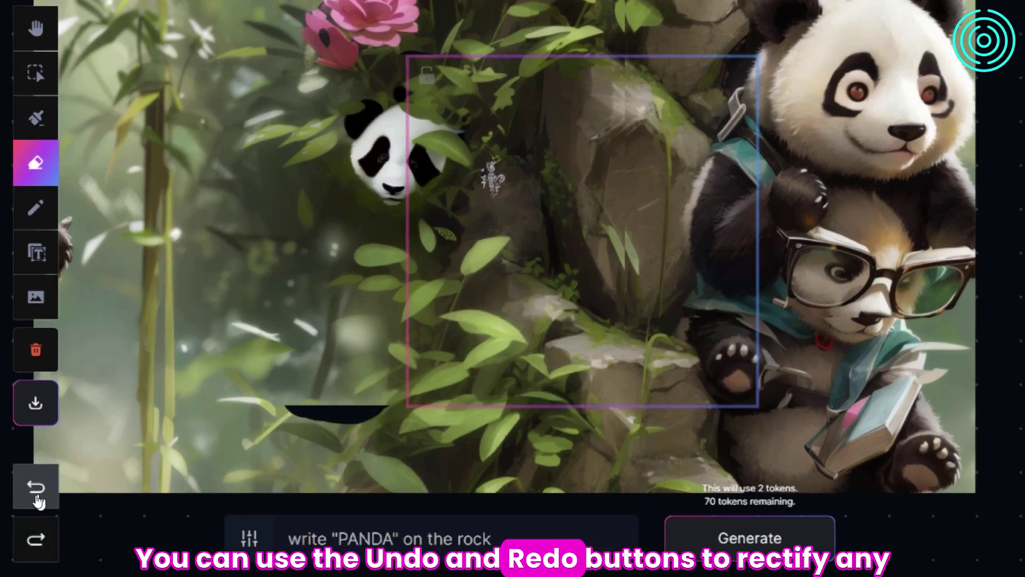
click(37, 499)
click(35, 539)
click(36, 485)
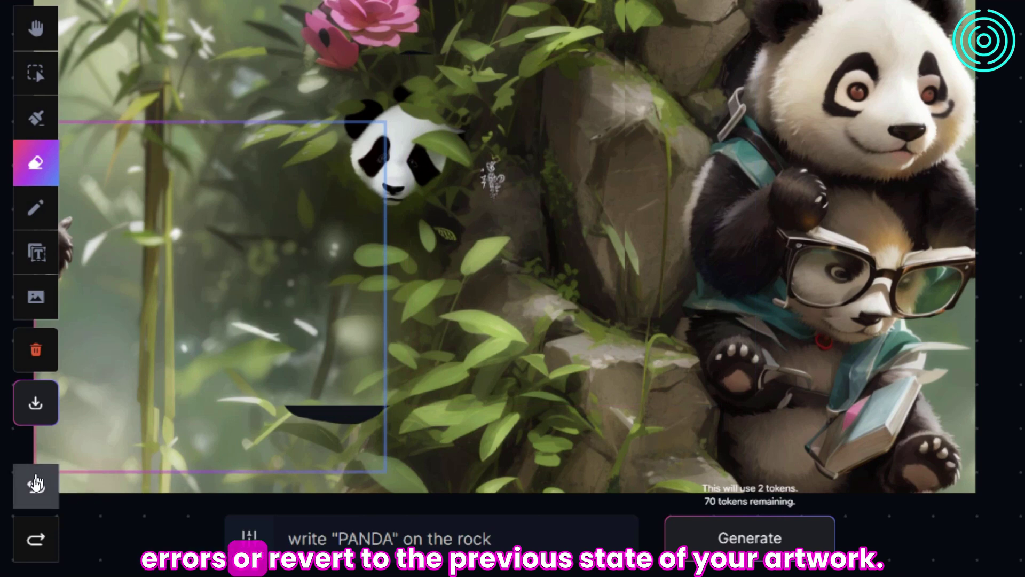
click(36, 485)
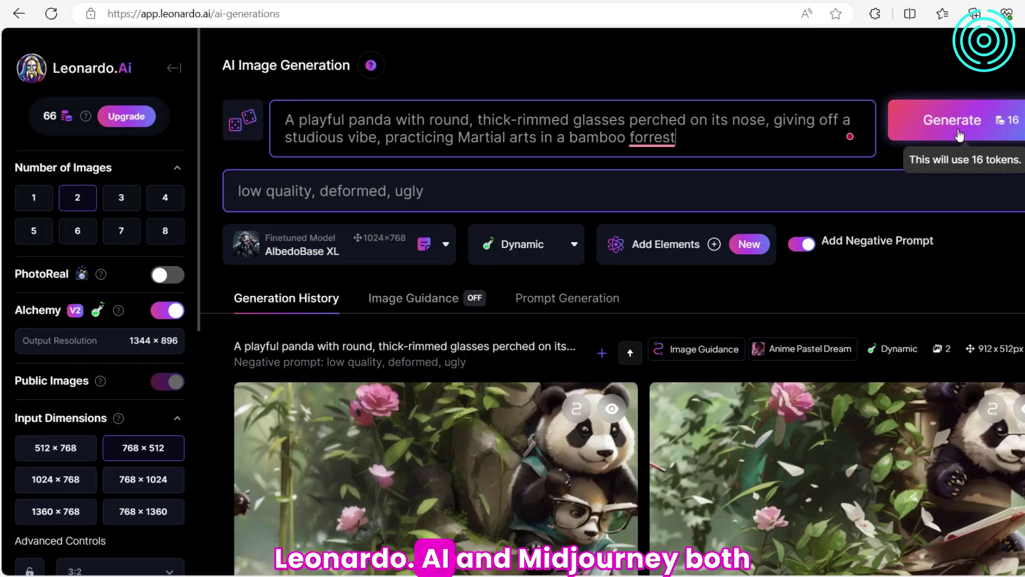
Correct 'forrest' to 'forest', generate three panda images, then submit the Midjourney open-box prompt.
right_click(652, 137)
click(641, 137)
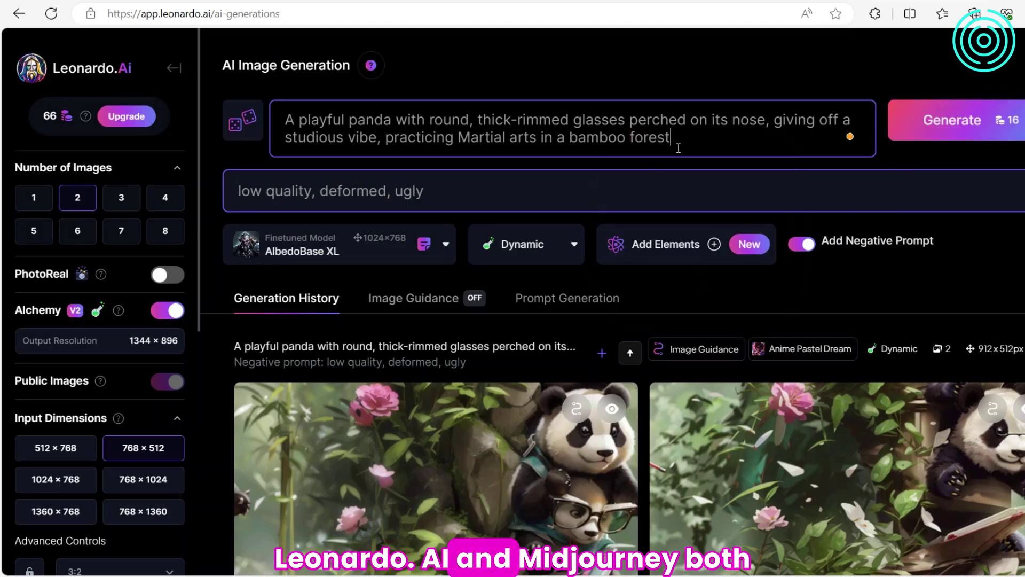
click(121, 198)
click(969, 136)
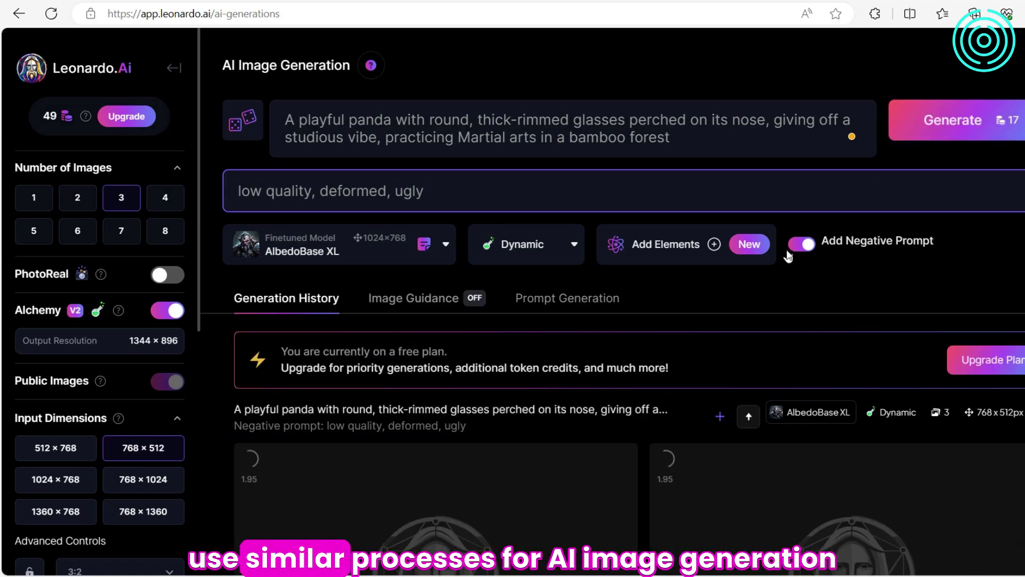
scroll(726, 294, down, 2)
scroll(715, 288, down, 5)
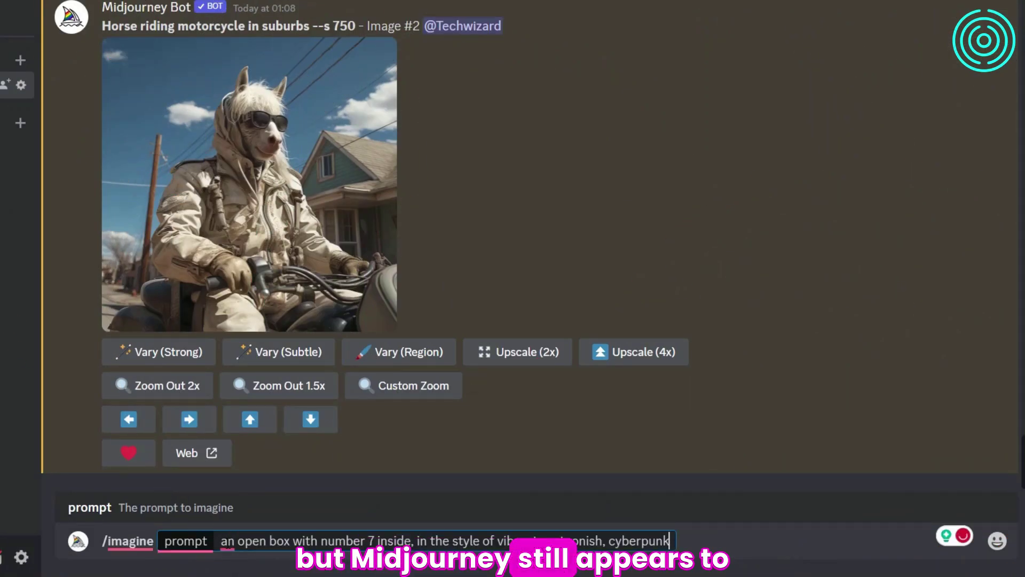
key(Return)
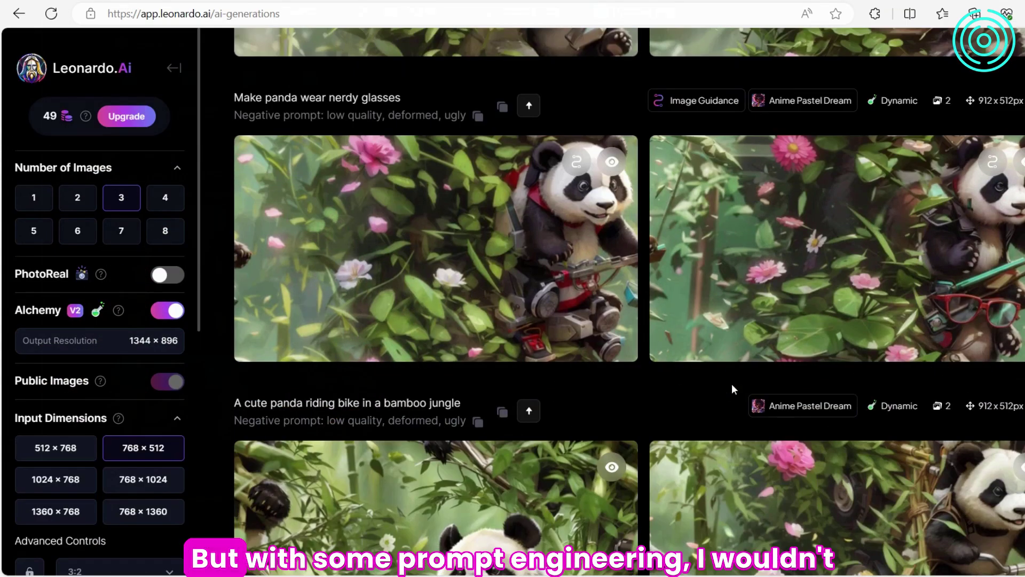
Open the first finished panda image full-size and page through the next two generated images.
scroll(732, 387, down, 2)
scroll(733, 391, up, 10)
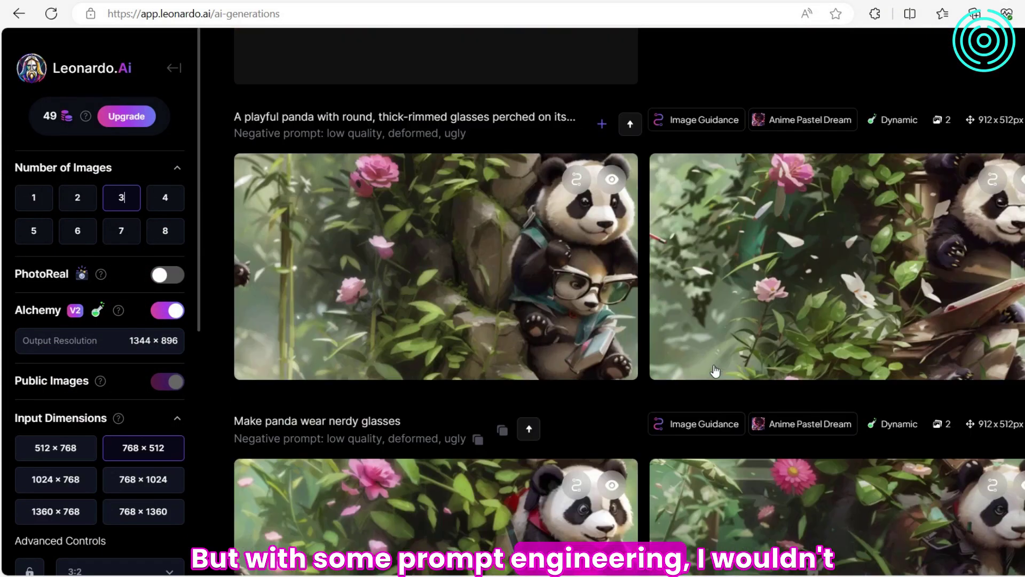
click(510, 357)
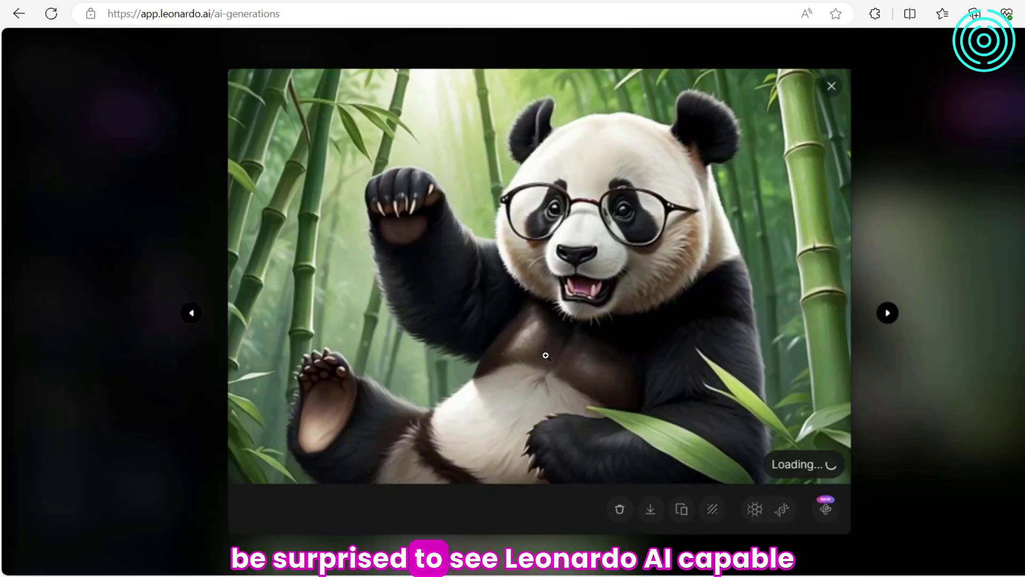
click(906, 316)
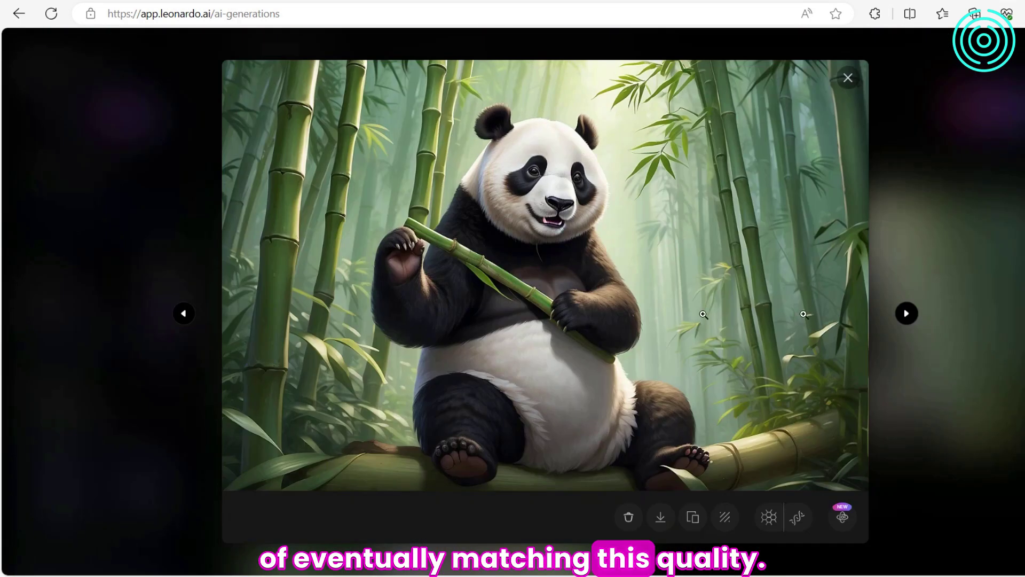
click(906, 313)
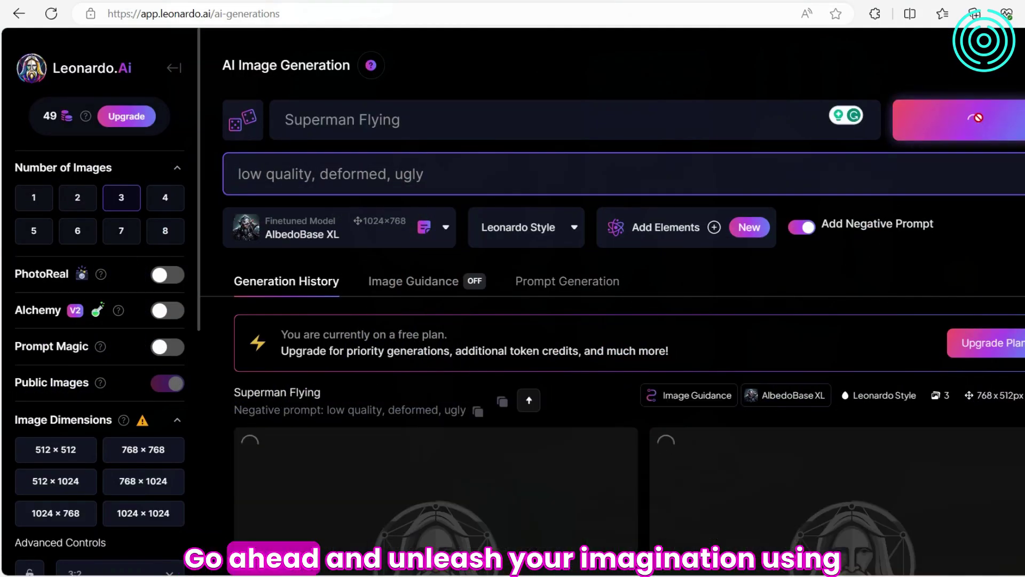
Open the first finished Superman Flying image full-size and advance to the next Superman image.
scroll(867, 280, down, 2)
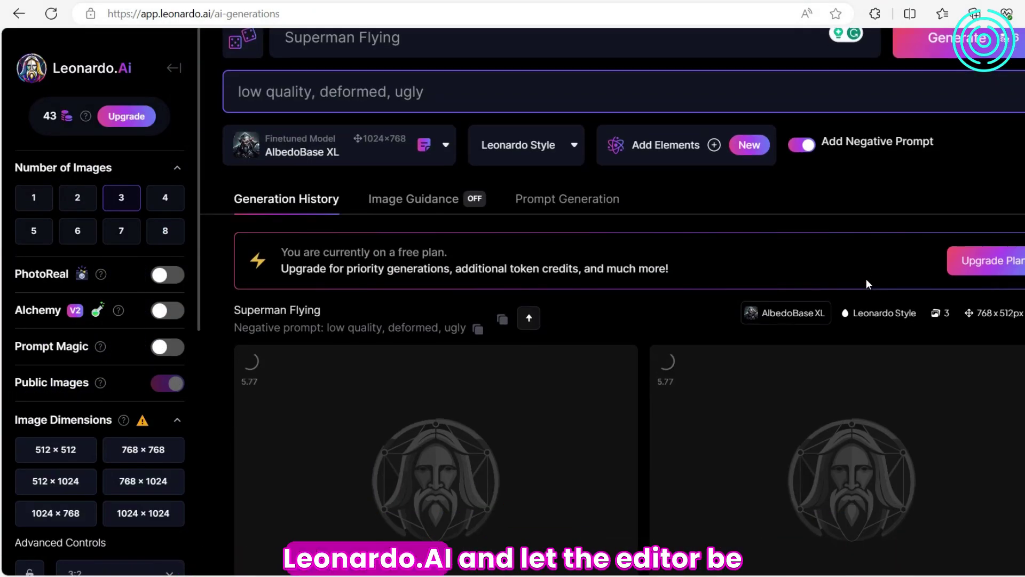
scroll(866, 284, down, 7)
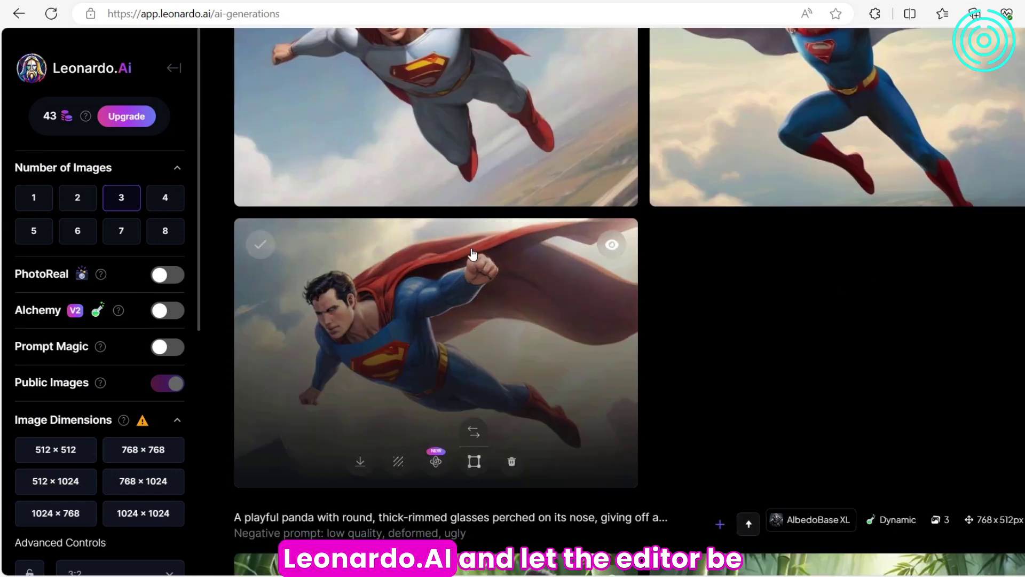
scroll(527, 235, up, 3)
click(526, 235)
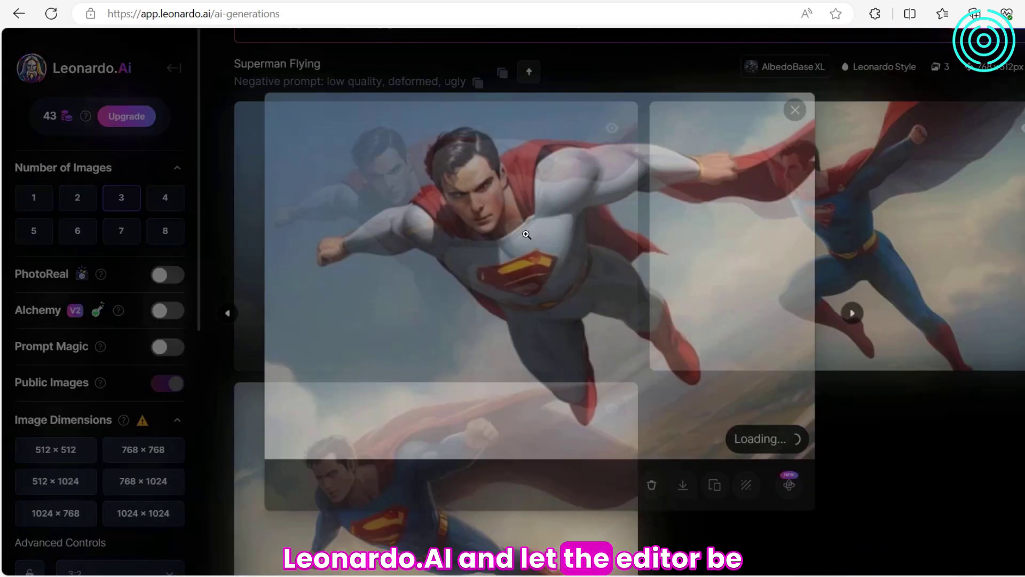
click(863, 313)
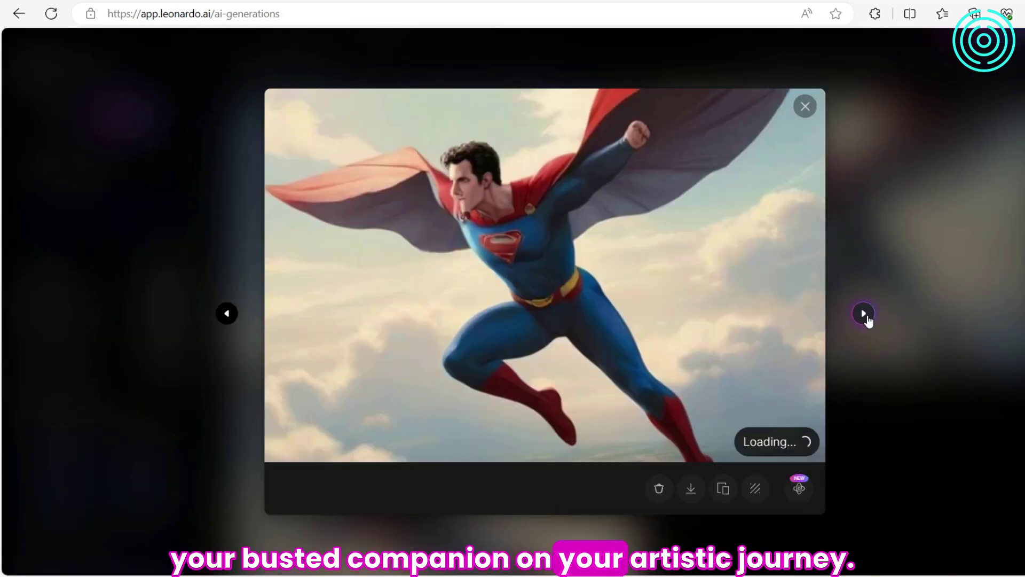